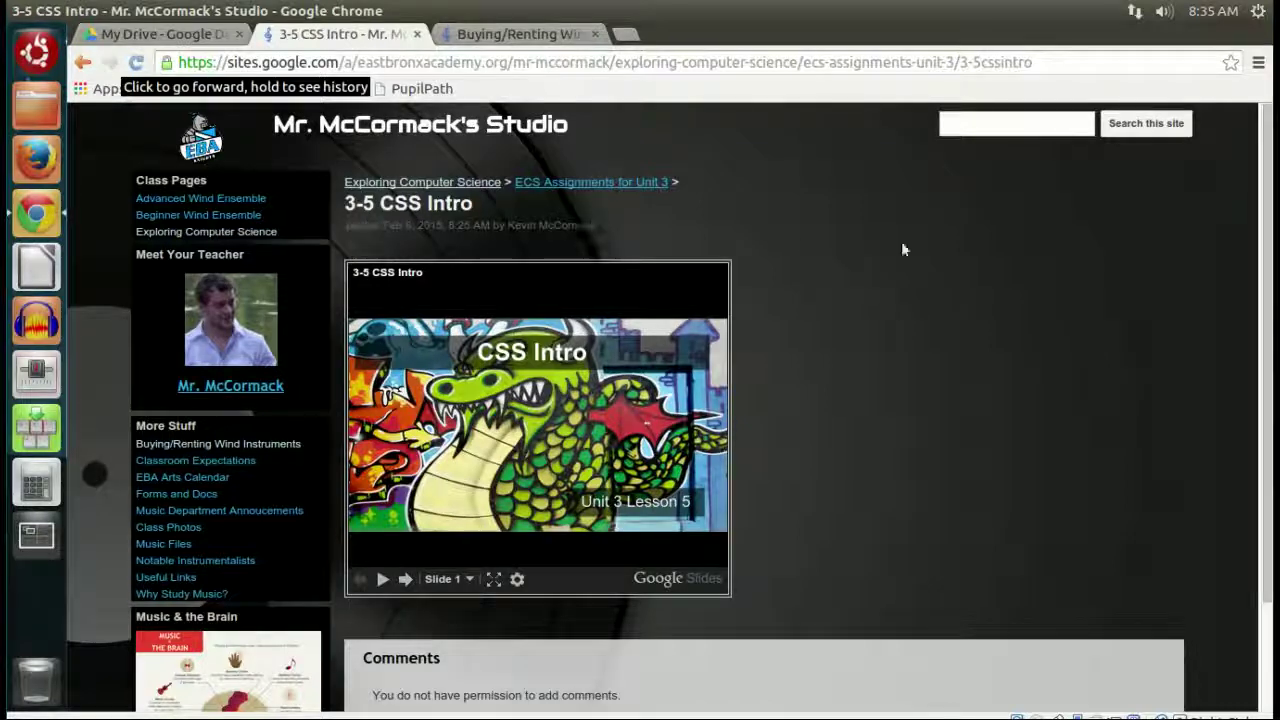
- Advance the CSS Intro slides to slide 5, Basic Format for Style, and open its w3schools css_syntax link
click(405, 579)
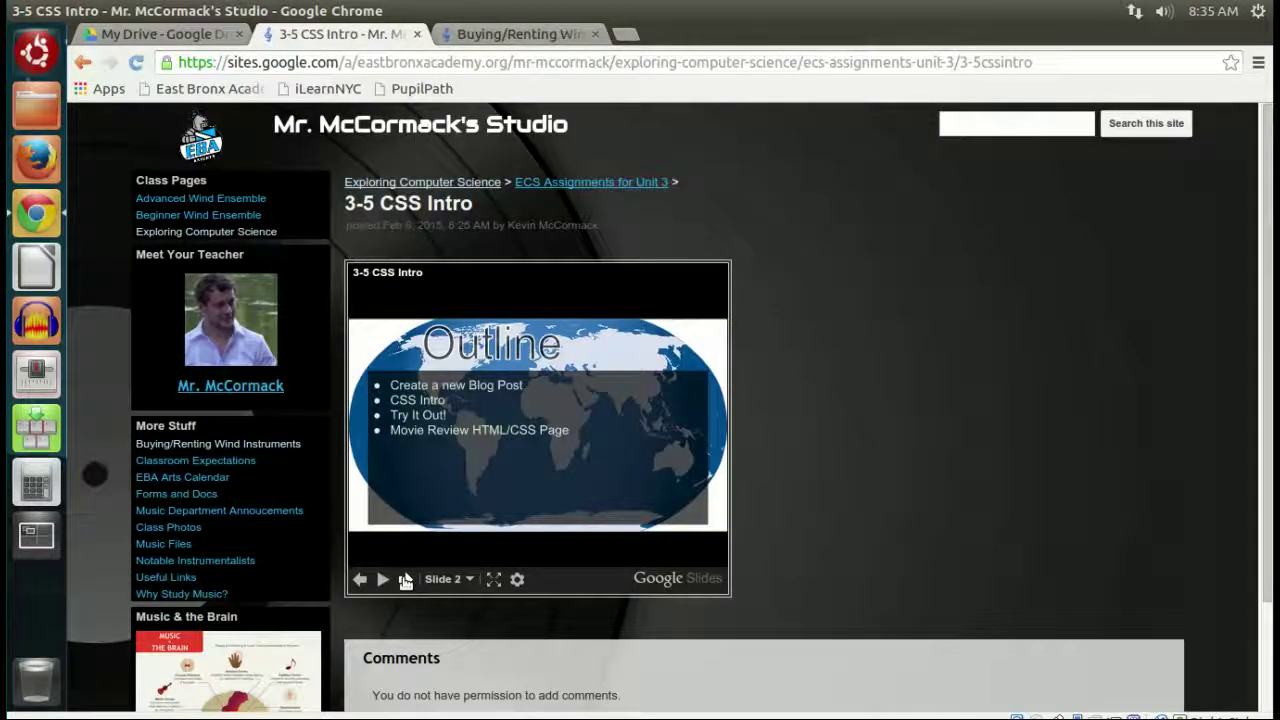
click(405, 579)
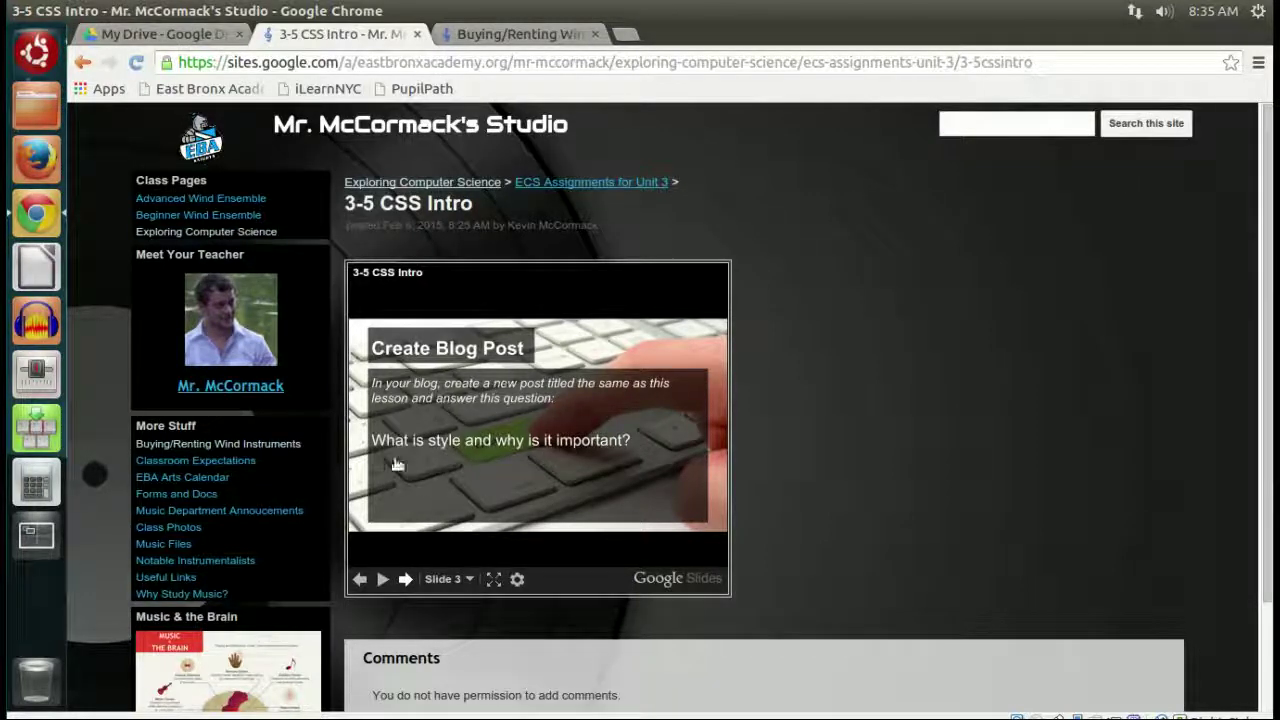
click(405, 579)
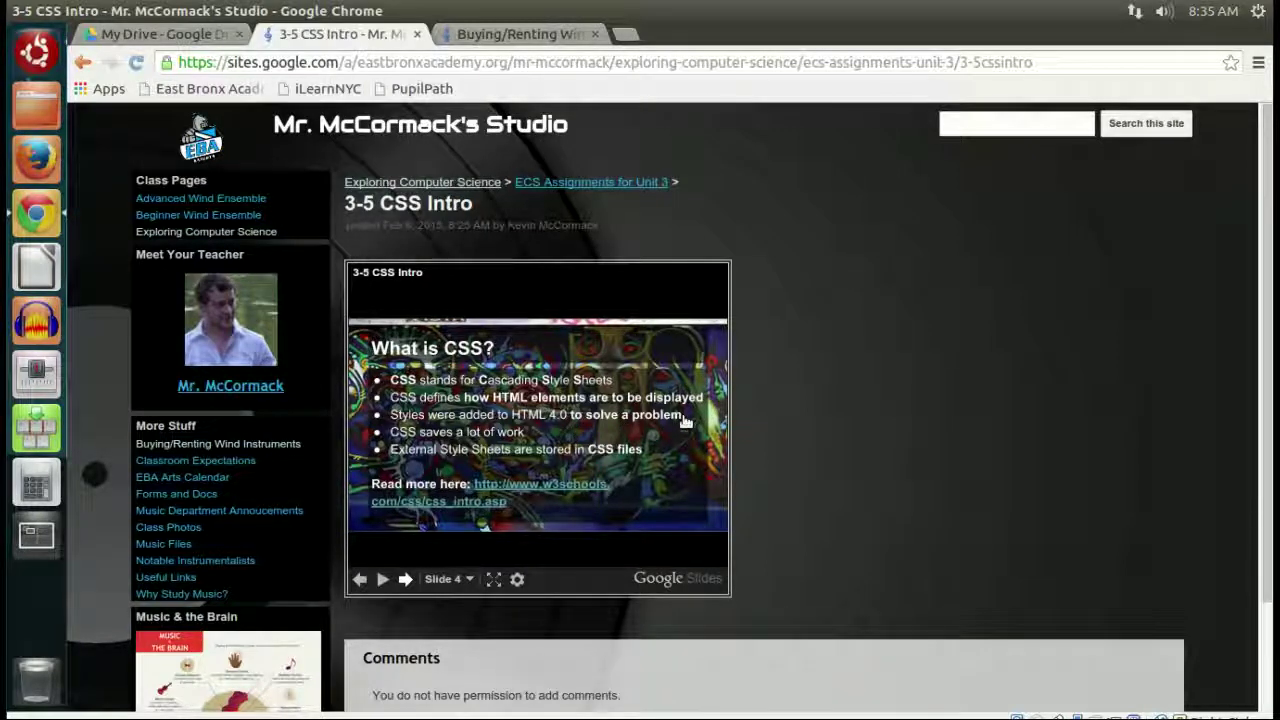
click(405, 579)
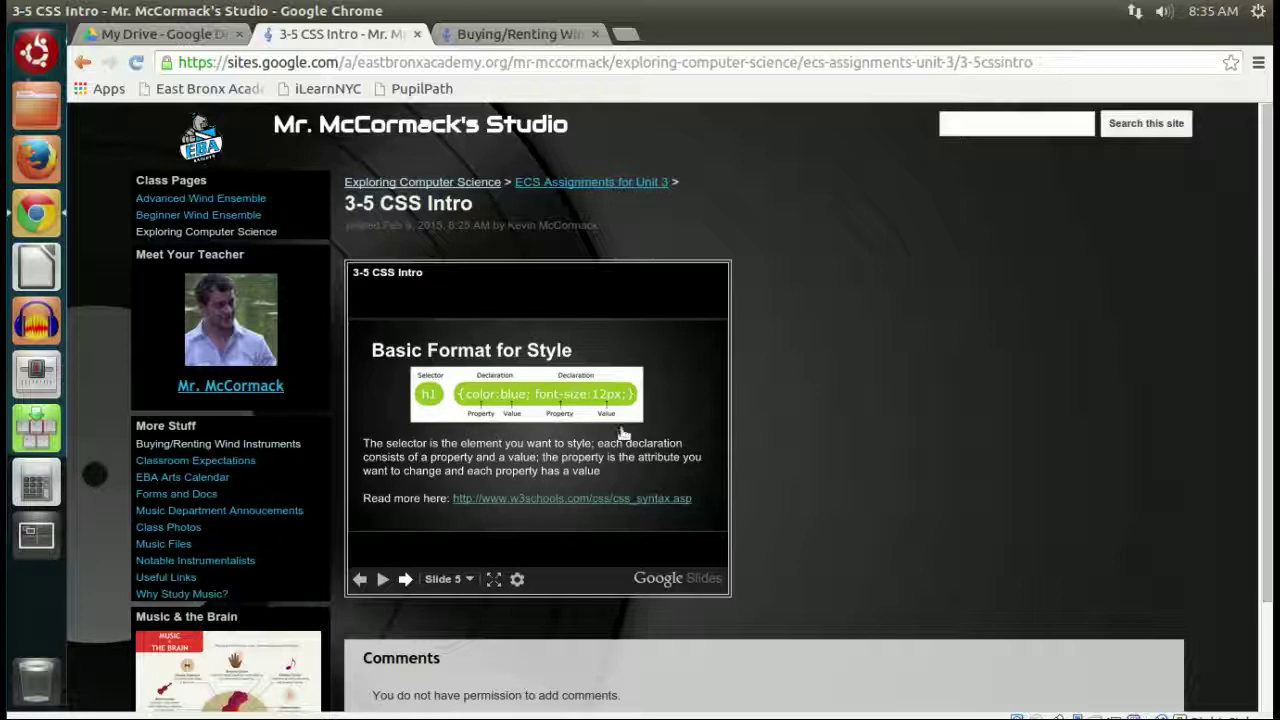
click(531, 500)
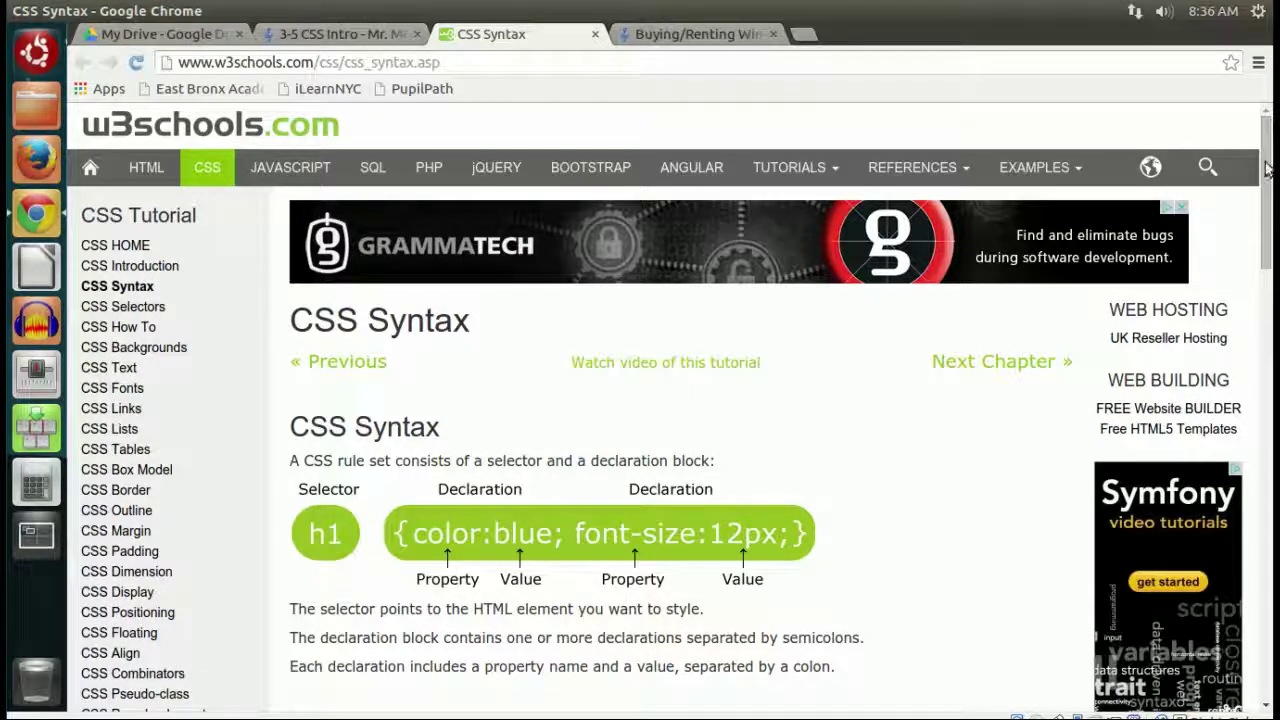
- Read through the CSS Syntax and CSS Example sections, then return to the 3-5 CSS Intro tab
scroll(913, 376, down, 5)
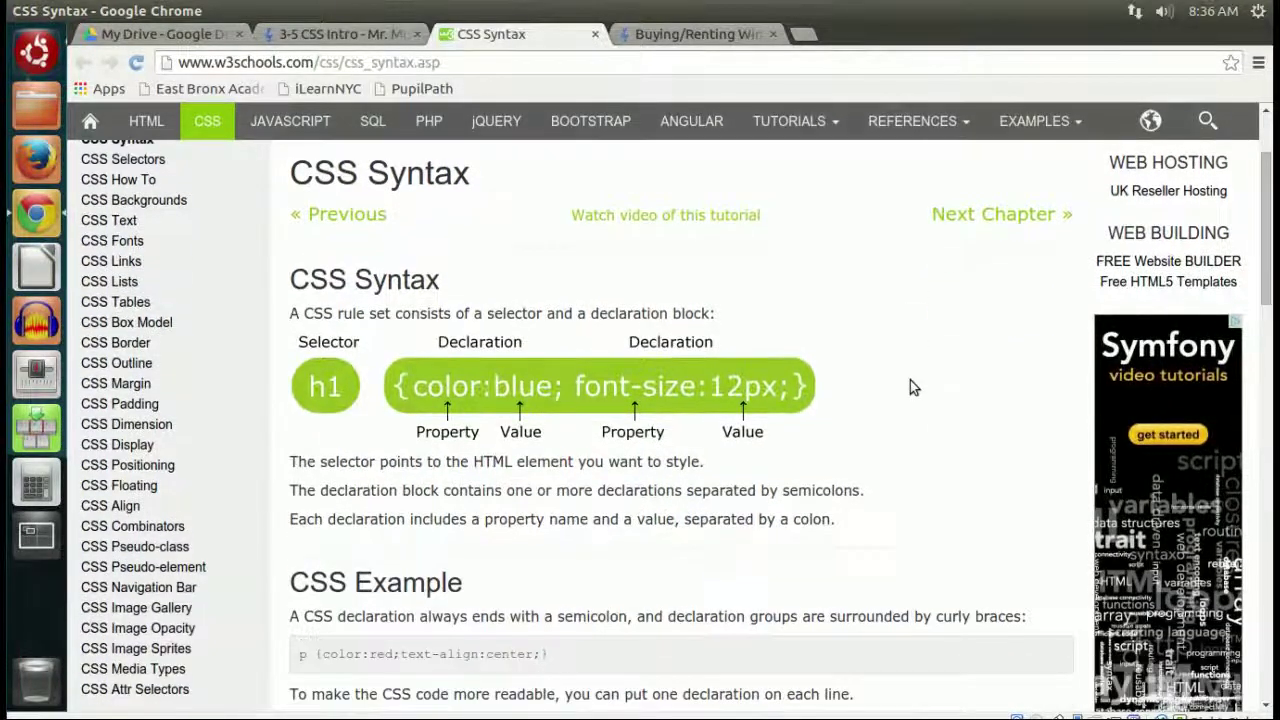
scroll(948, 350, down, 4)
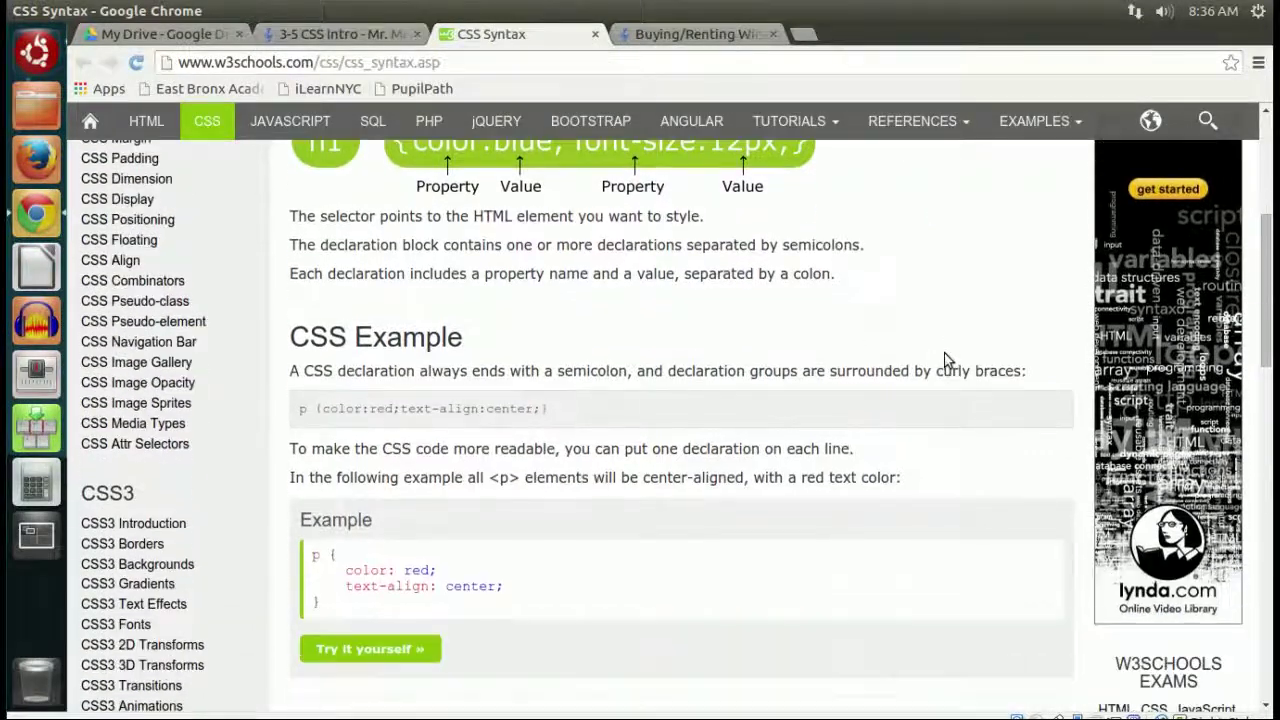
scroll(948, 360, down, 3)
scroll(785, 360, up, 2)
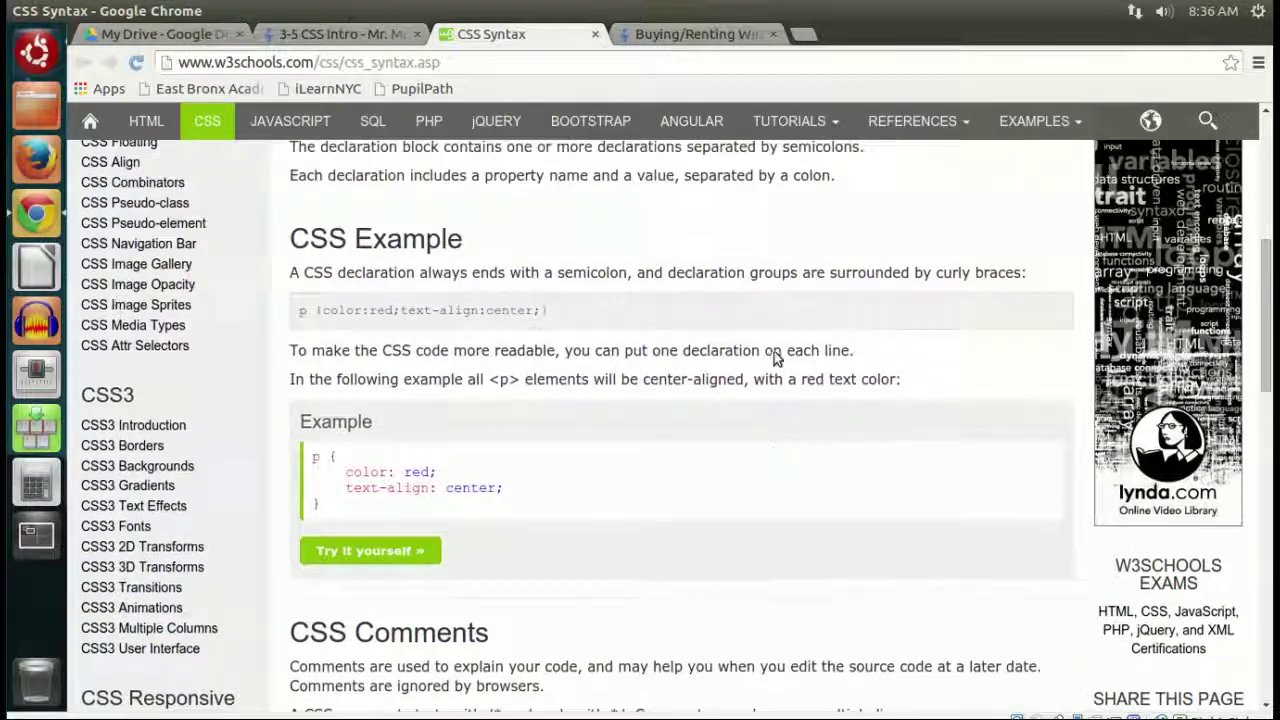
scroll(447, 398, down, 2)
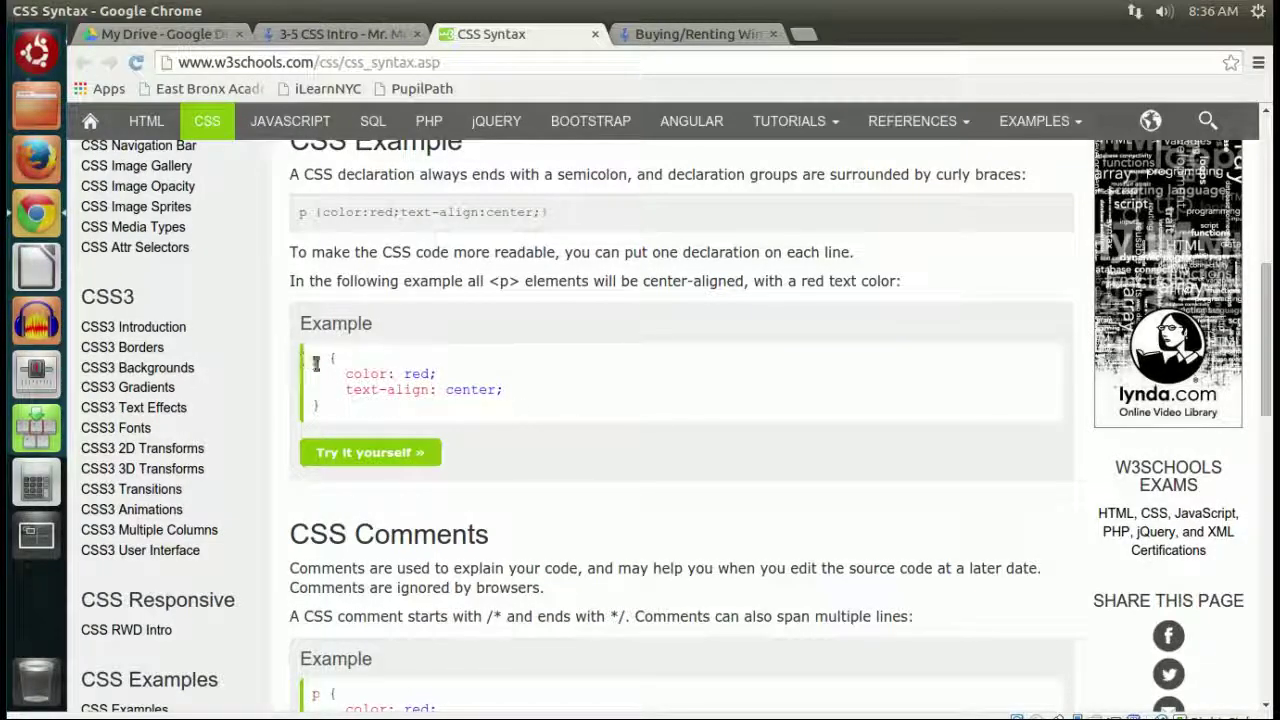
scroll(550, 400, up, 6)
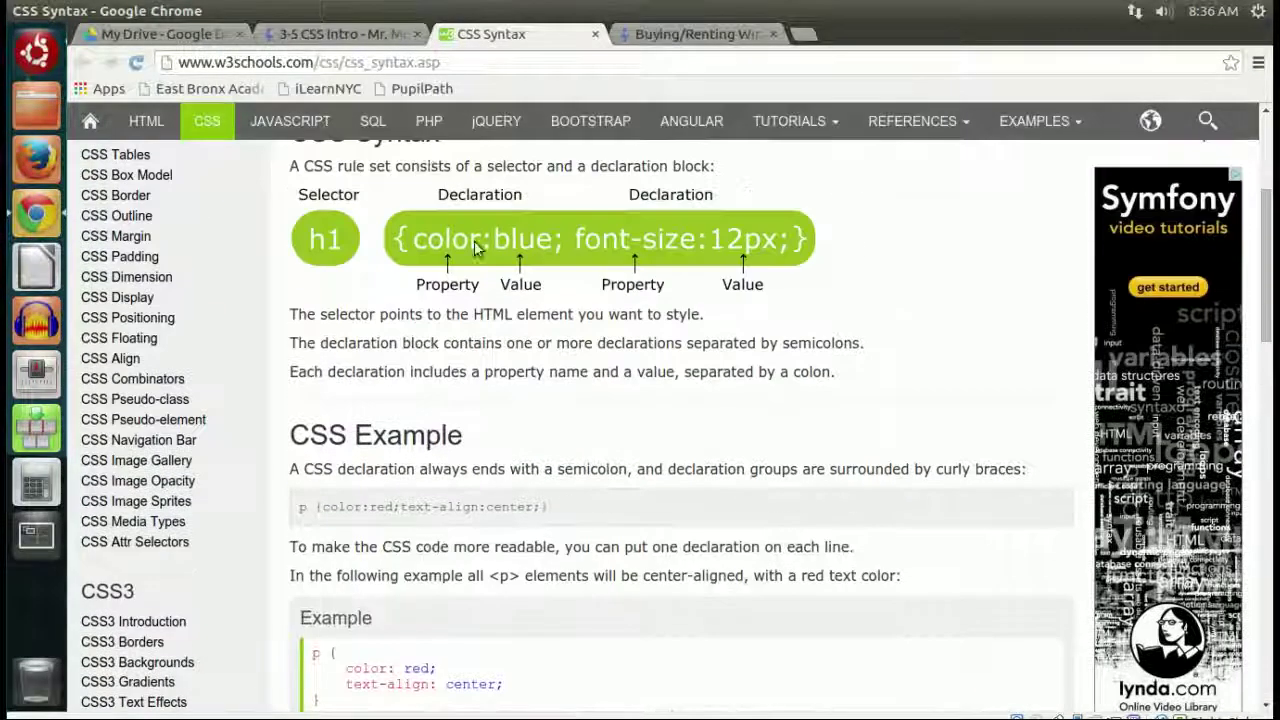
click(350, 34)
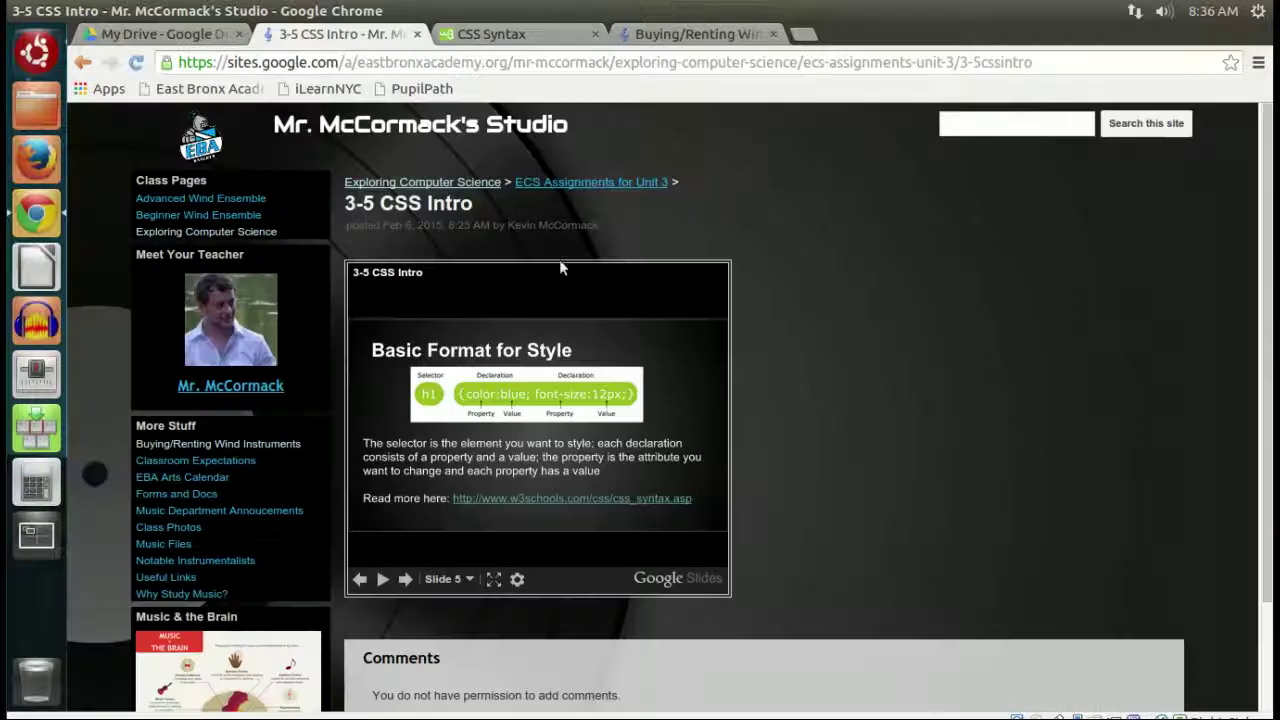
- Step through the slides to Inline Styles (slide 9) and open its w3schools css_howto link
click(406, 579)
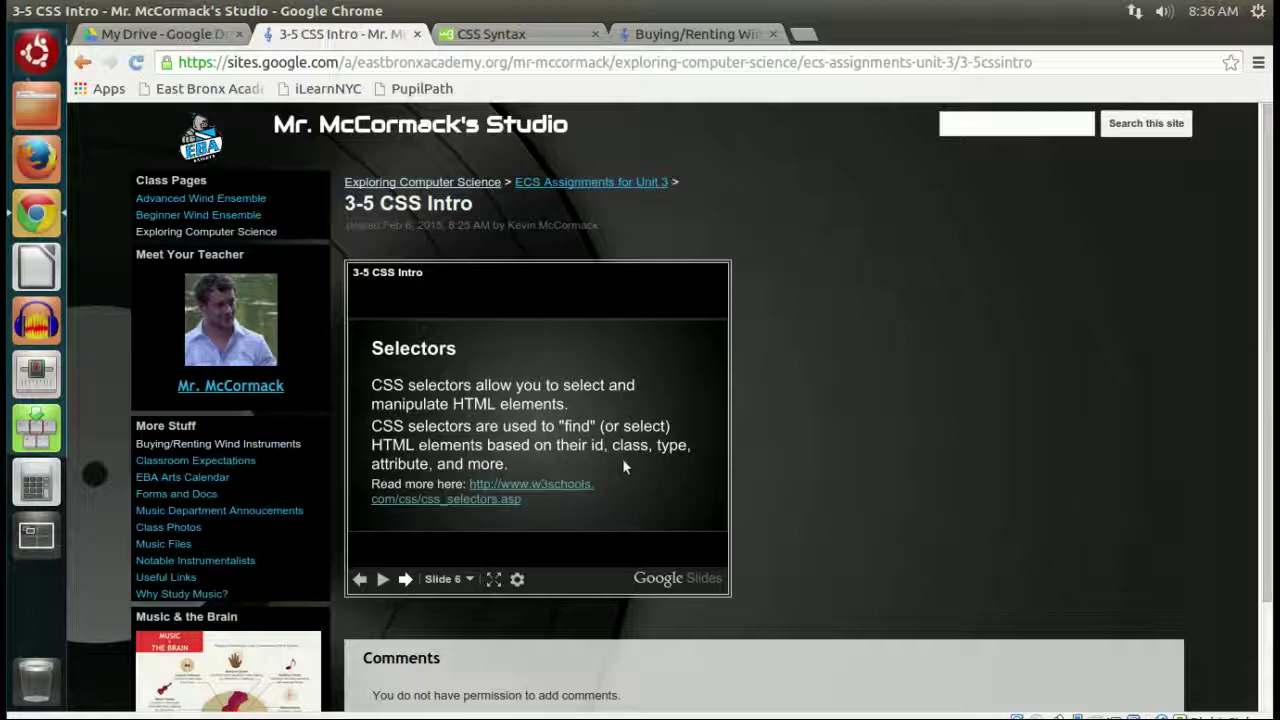
click(405, 578)
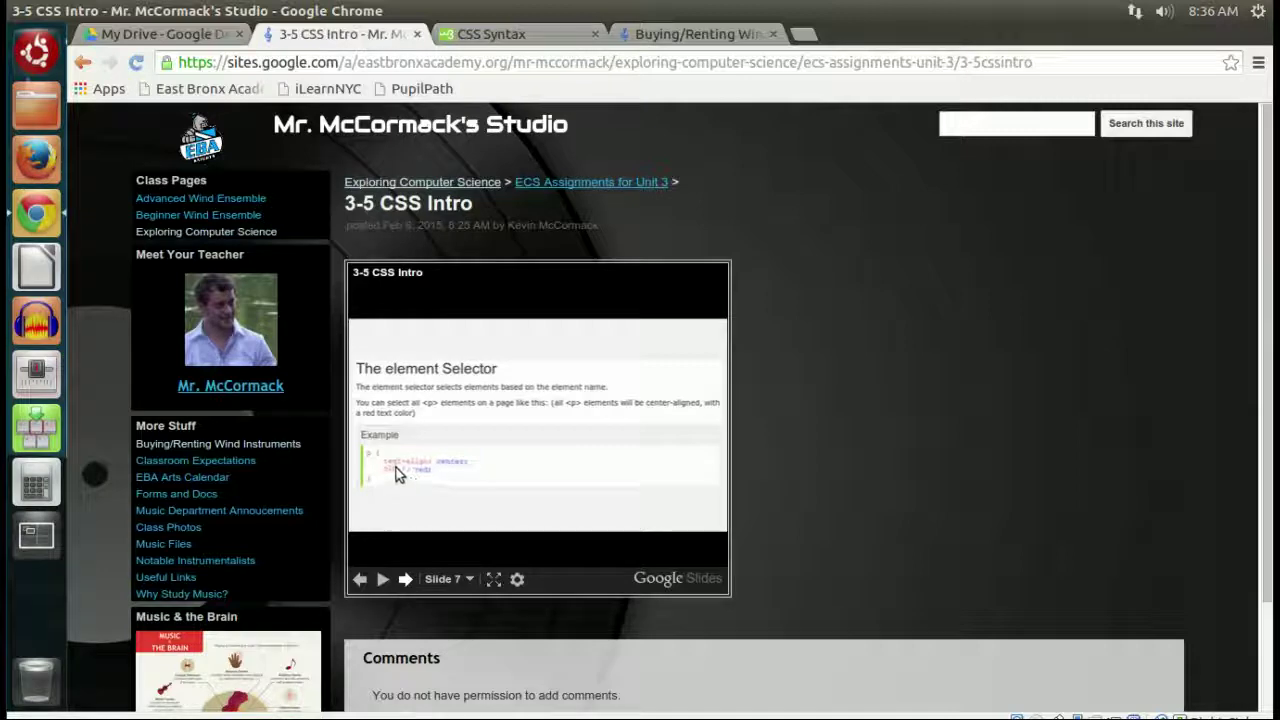
click(406, 578)
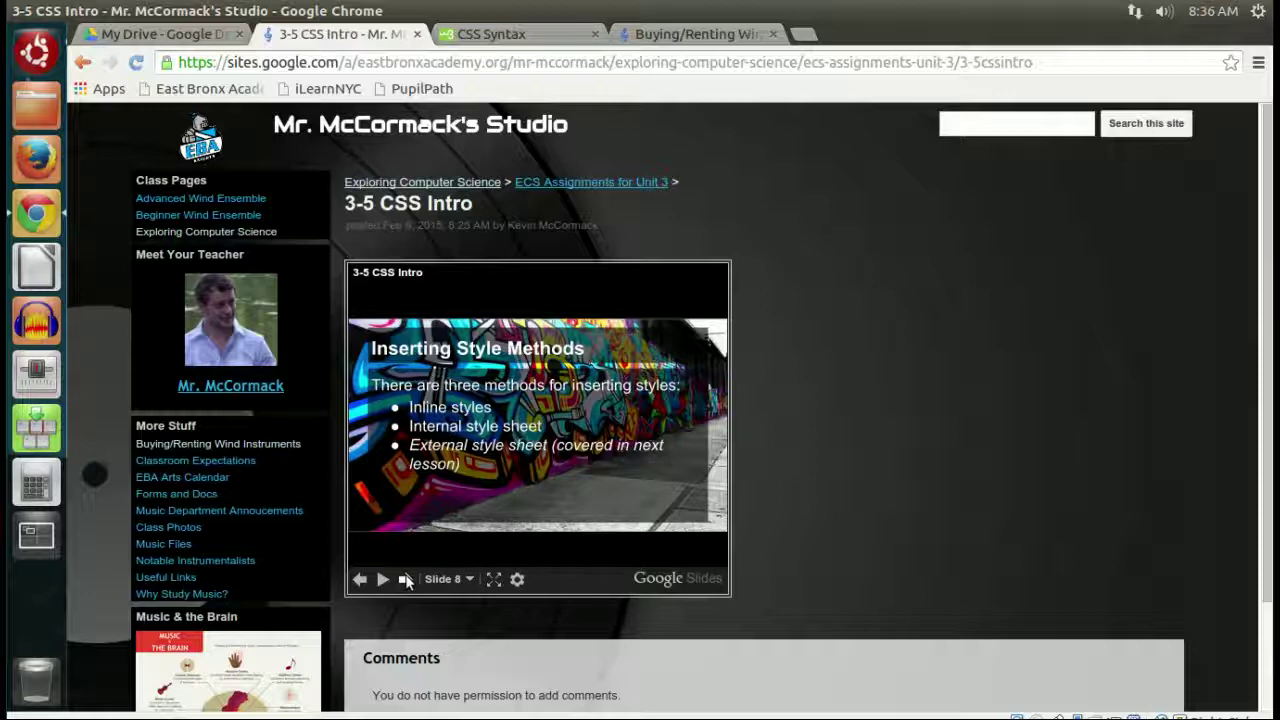
click(405, 580)
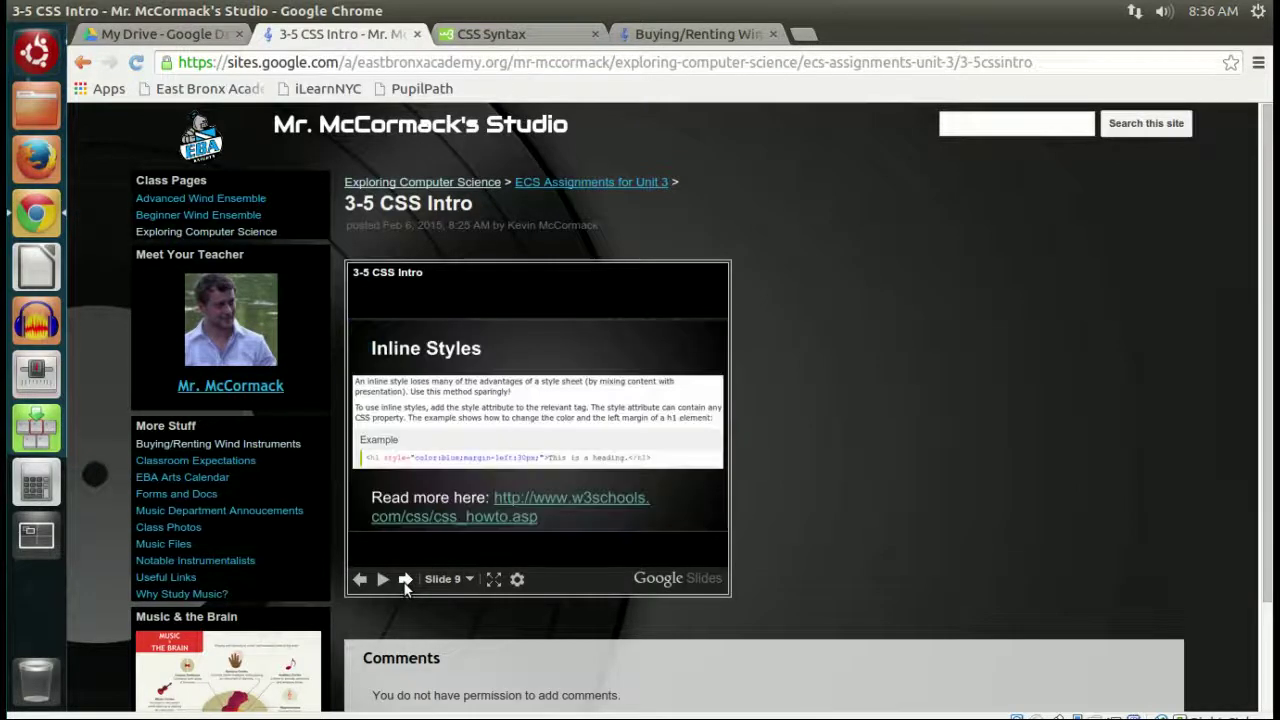
click(530, 490)
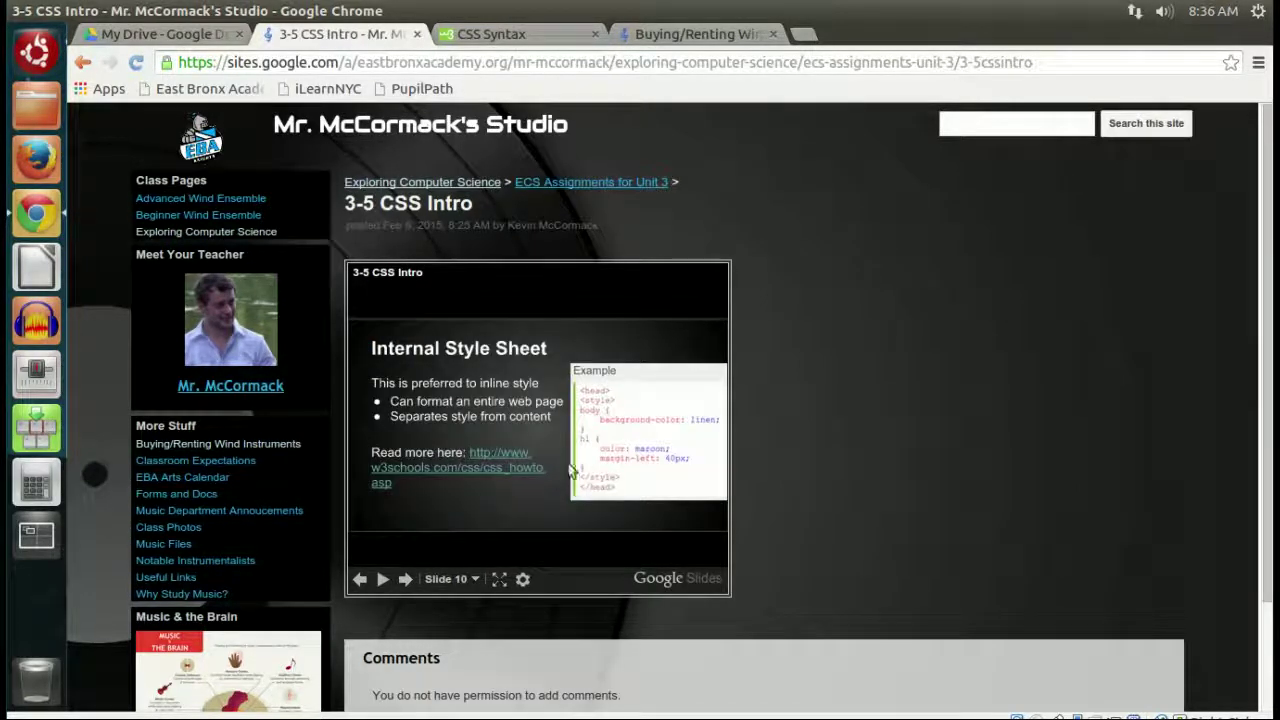
click(359, 579)
click(504, 497)
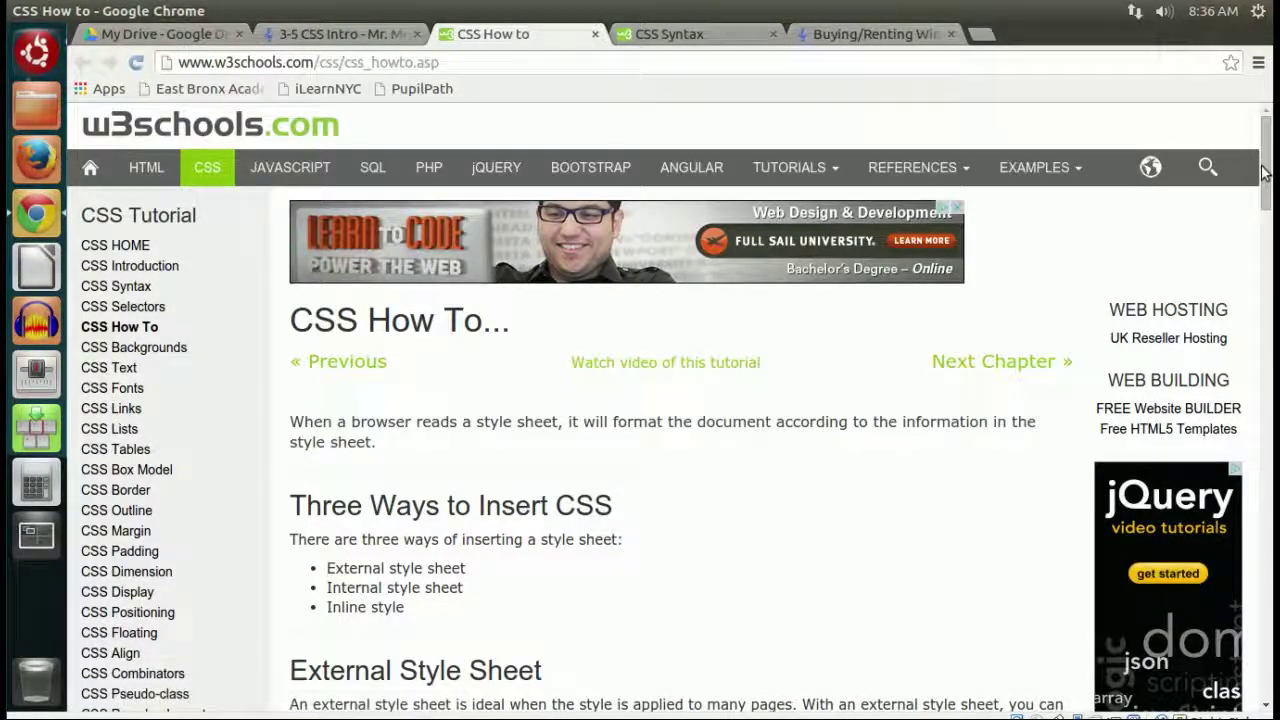
- Launch the Inline Styles 'Try it yourself' example in the Tryit Editor
scroll(962, 397, down, 8)
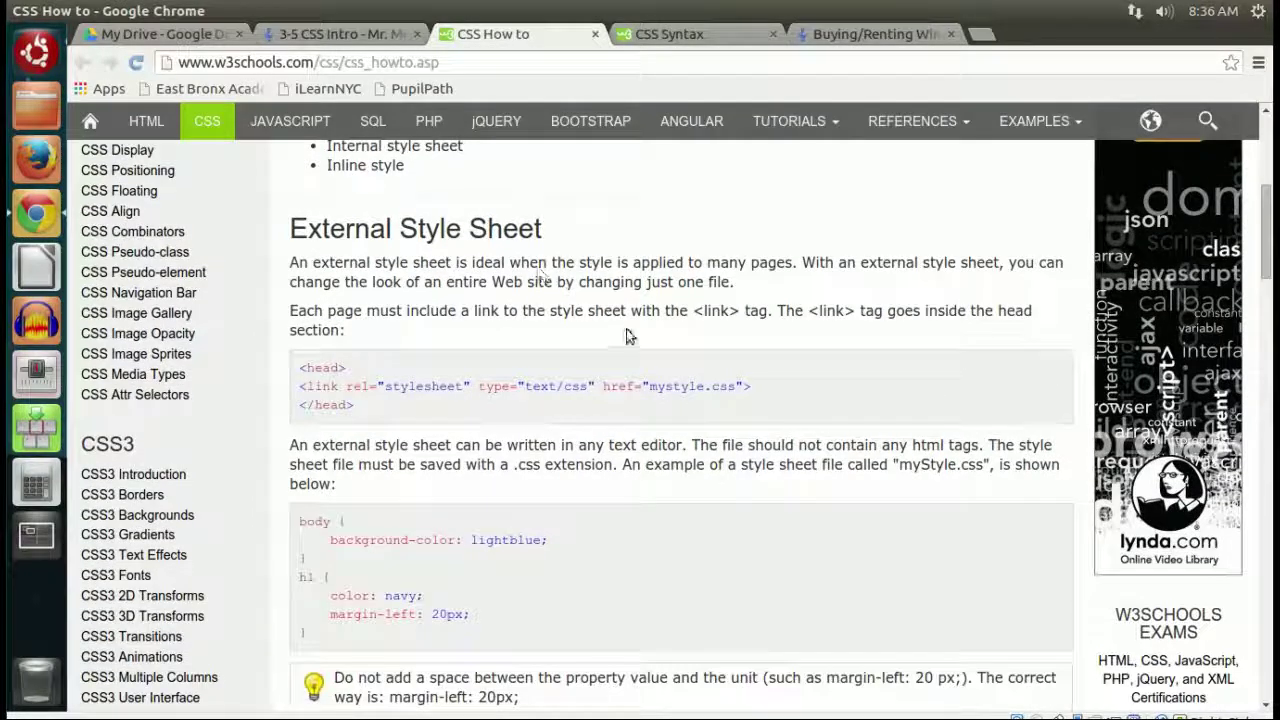
scroll(753, 350, down, 2)
scroll(753, 355, down, 18)
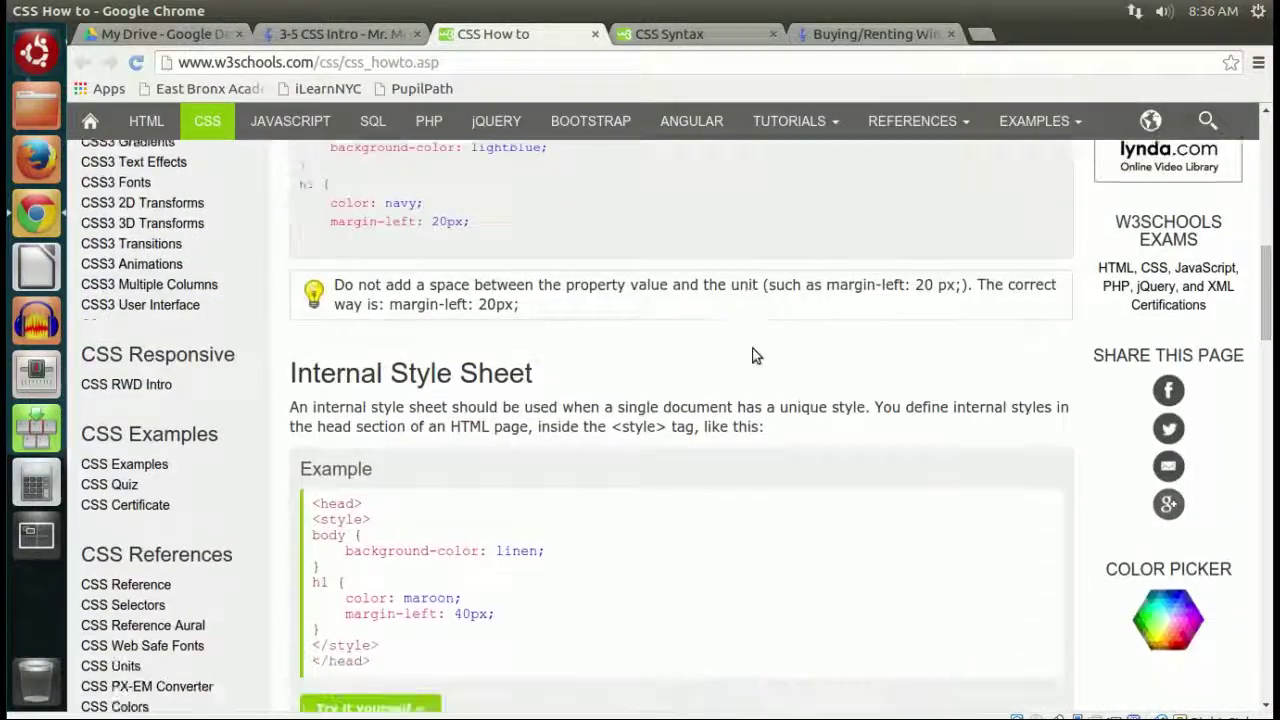
scroll(455, 423, up, 1)
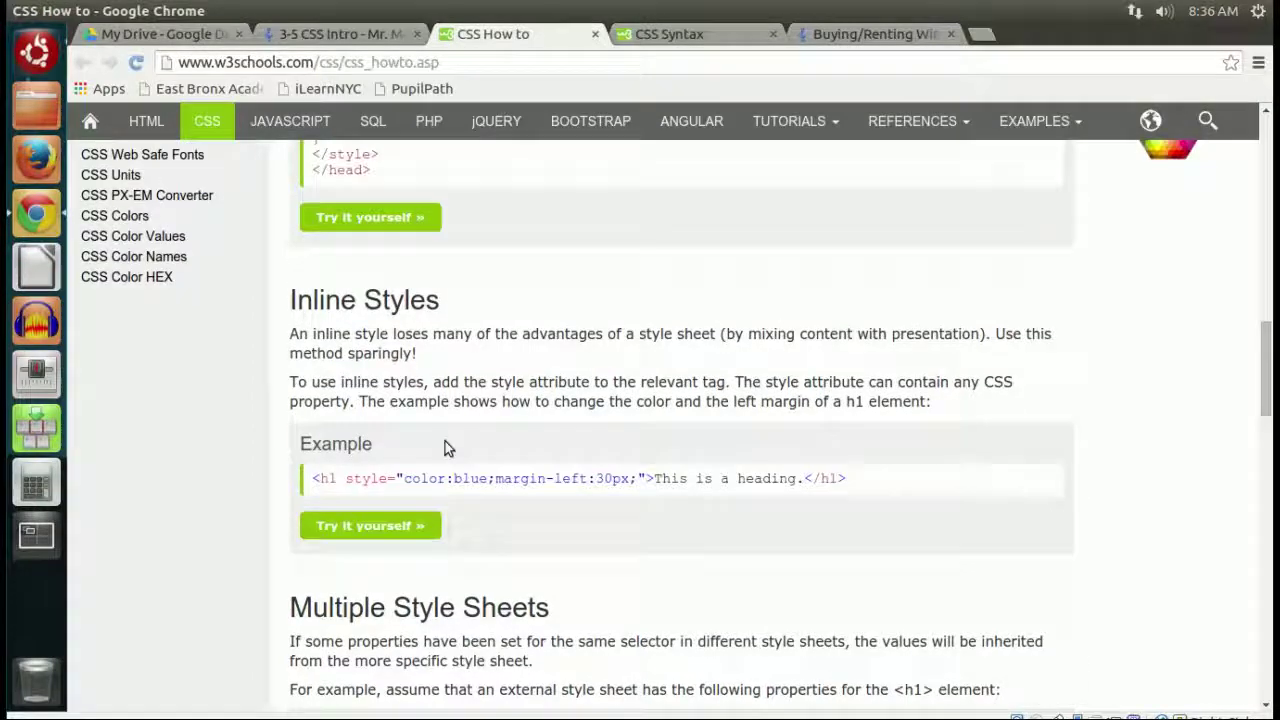
click(356, 527)
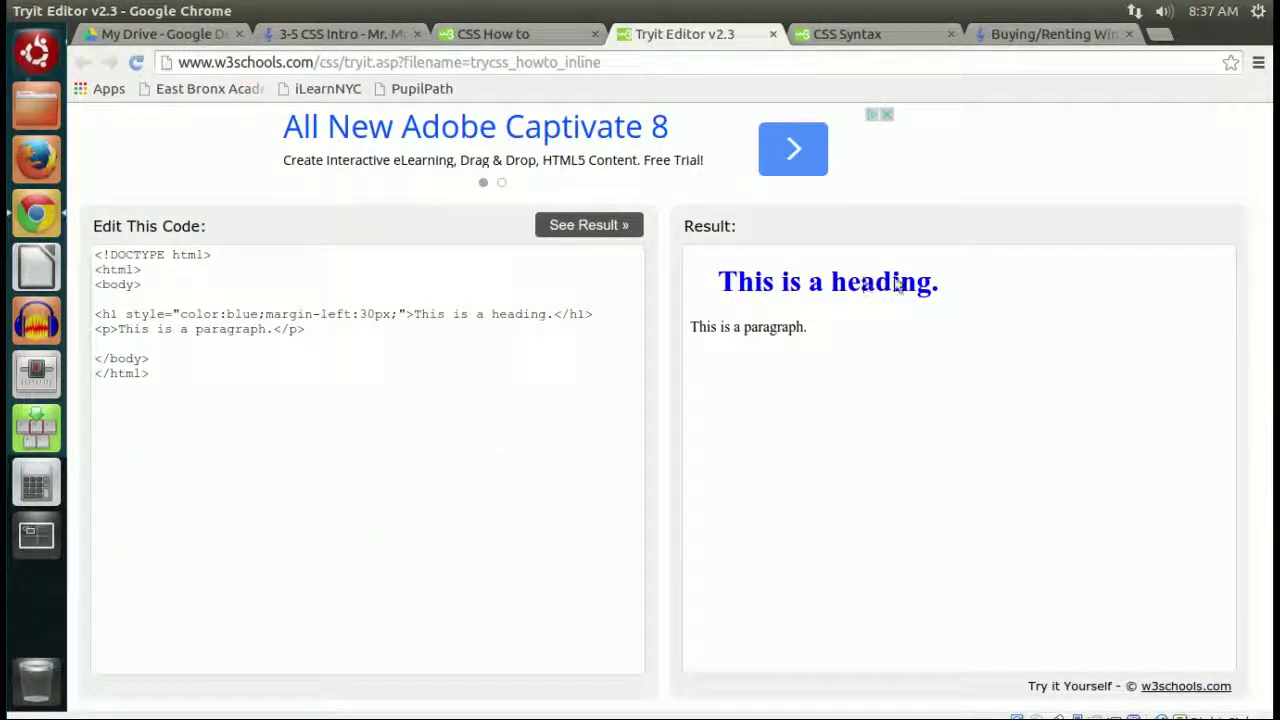
- Replace the h1's blue colour with green and render the result
click(226, 316)
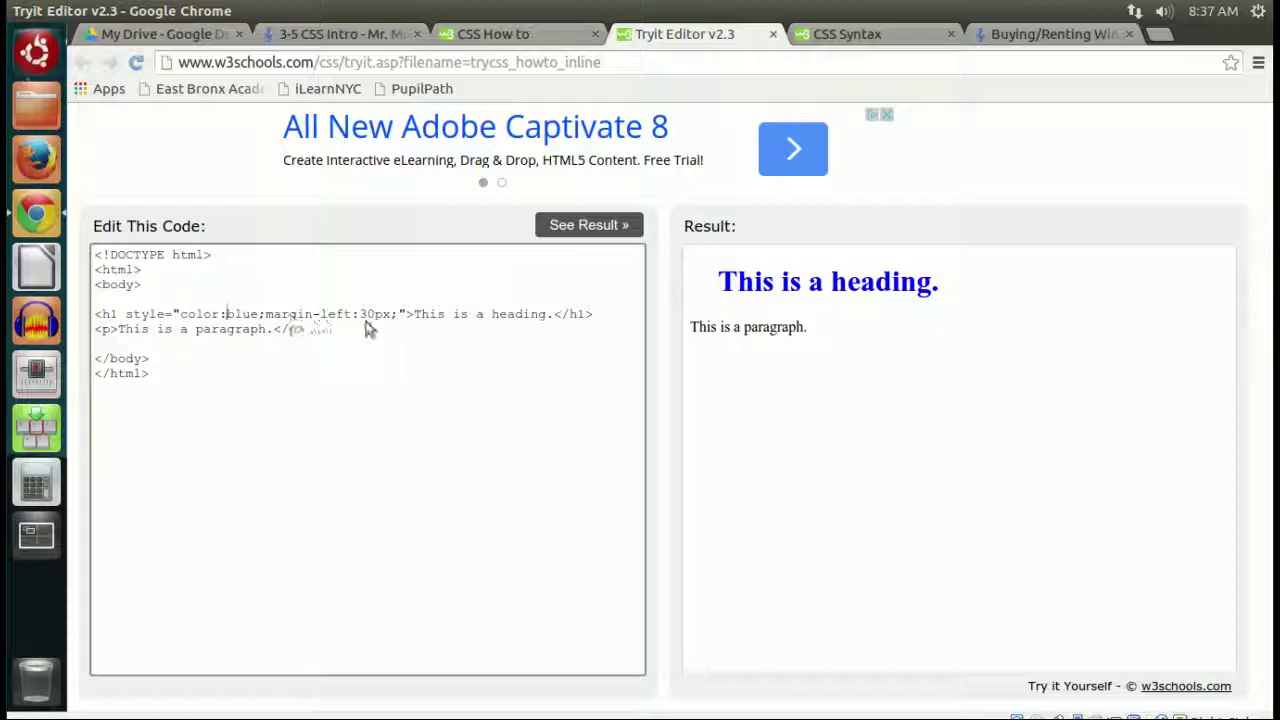
double_click(246, 313)
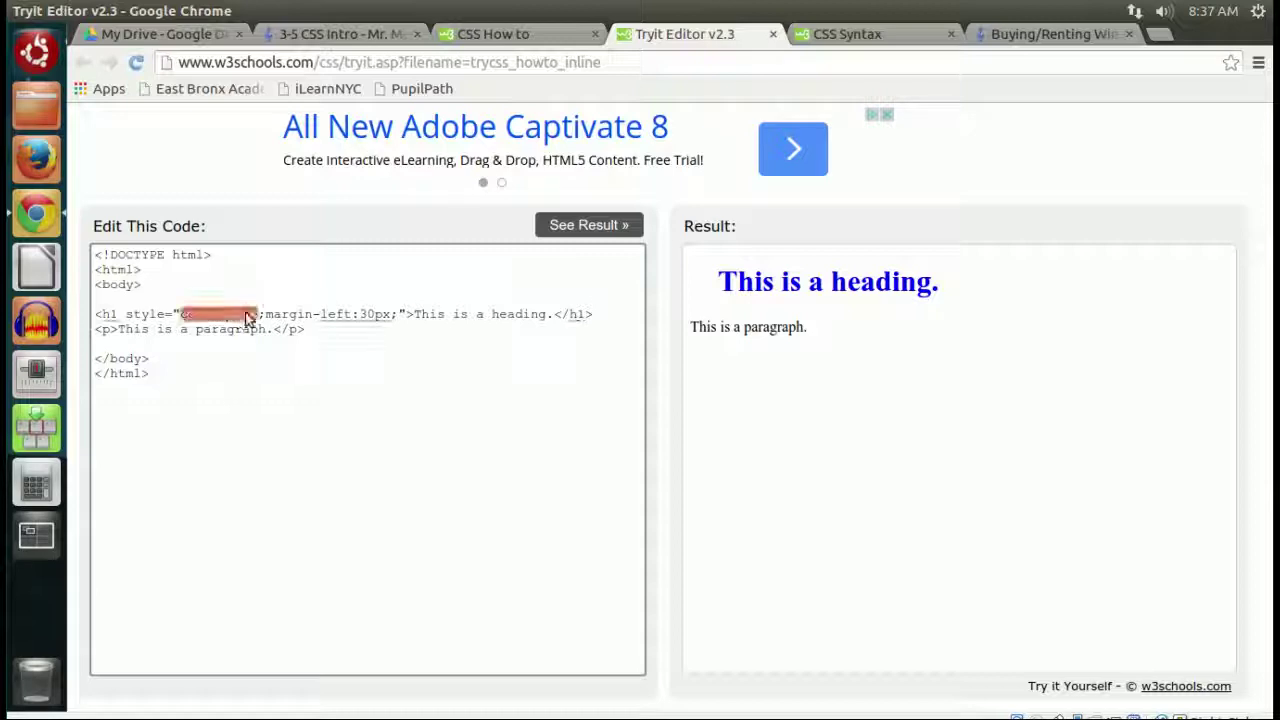
click(227, 316)
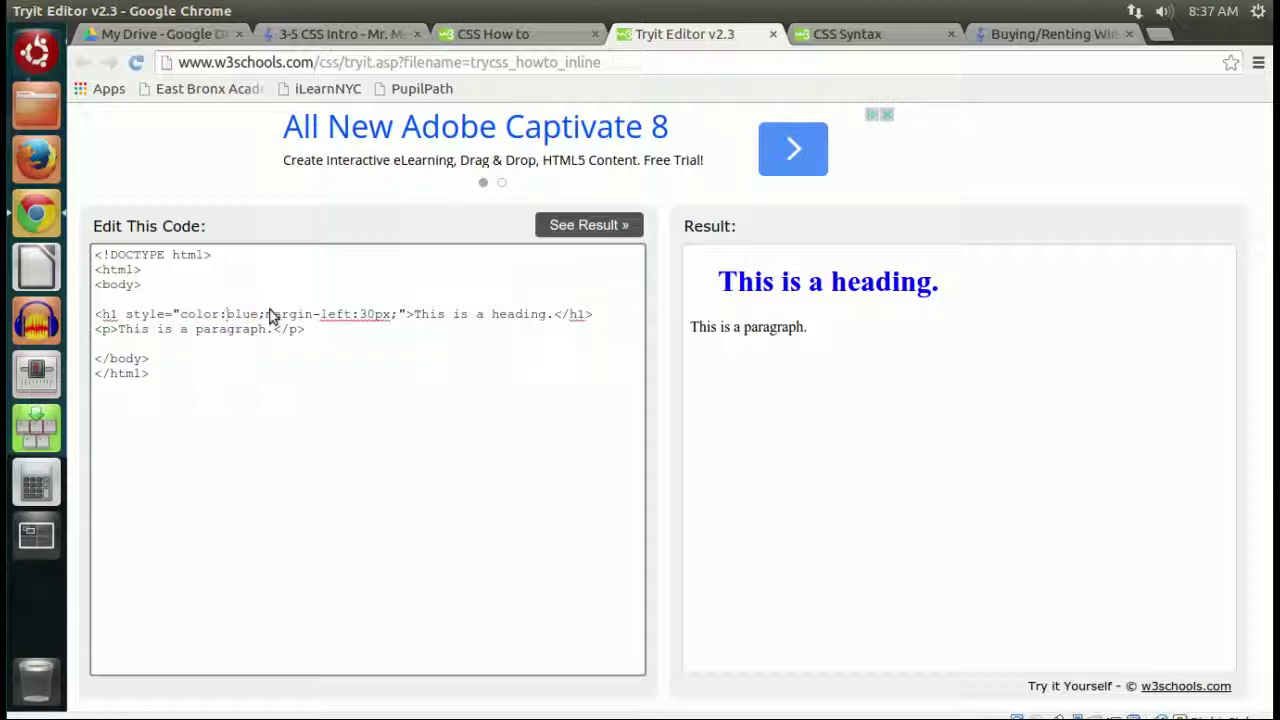
key(Delete)
key(Delete)
key(Delete)
key(Delete)
text(green)
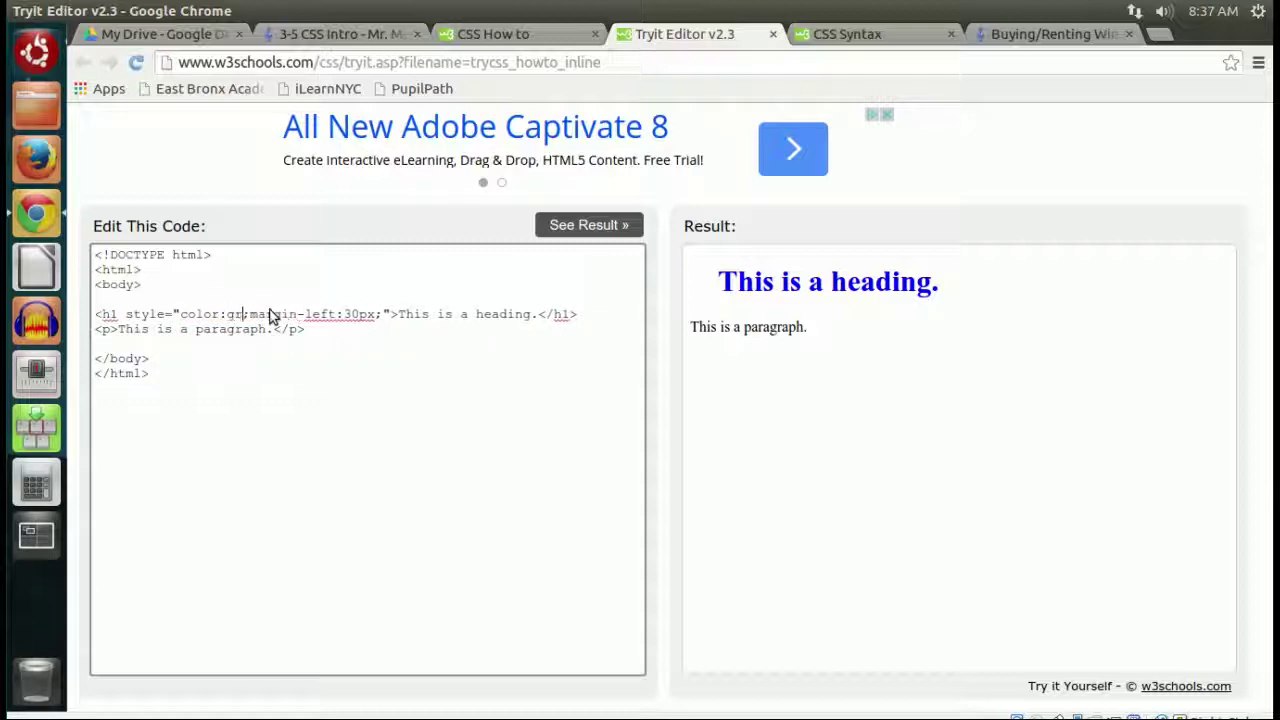
click(545, 224)
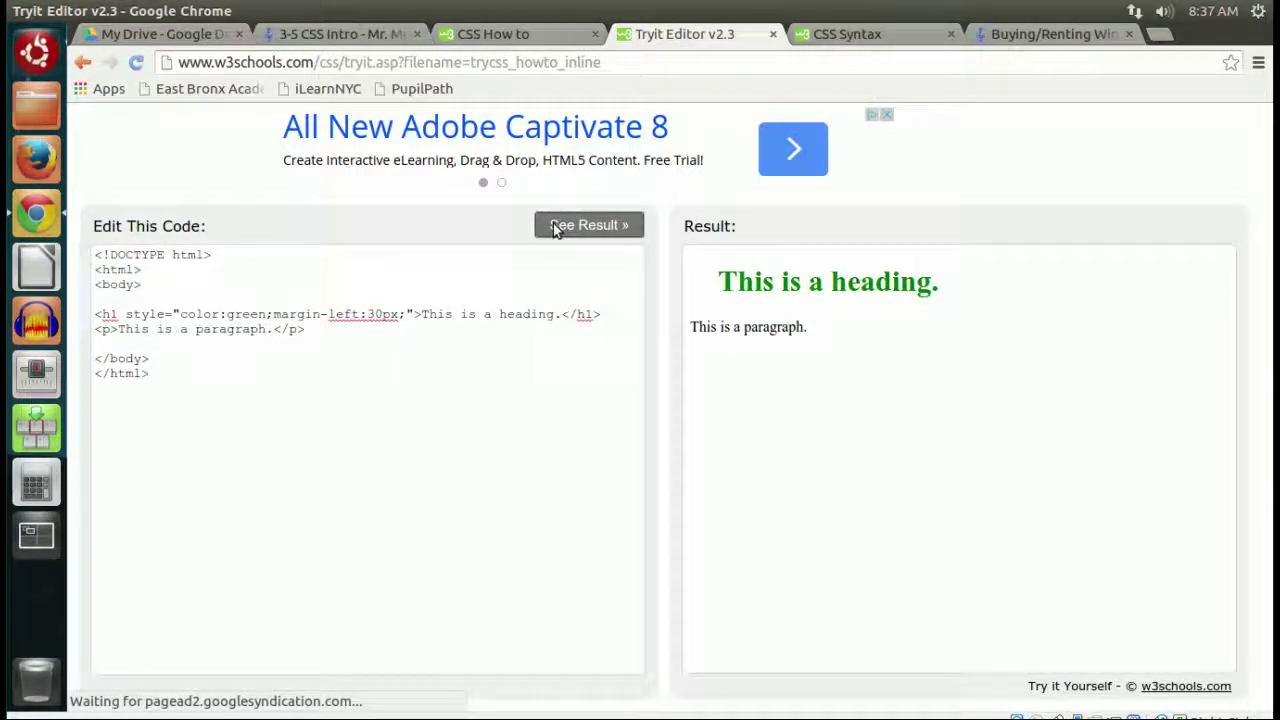
- Change the heading colour to white, then to gray, rendering each version
click(267, 318)
key(BackSpace)
key(BackSpace)
key(BackSpace)
key(BackSpace)
key(BackSpace)
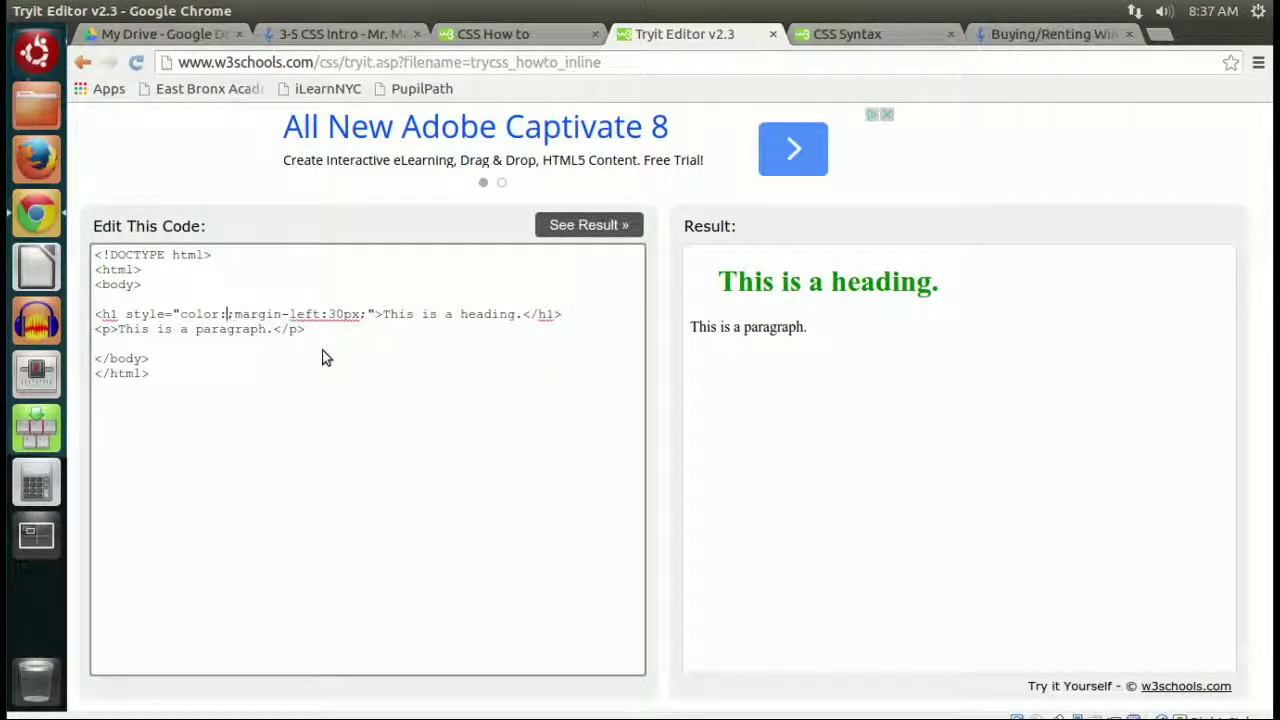
text(white)
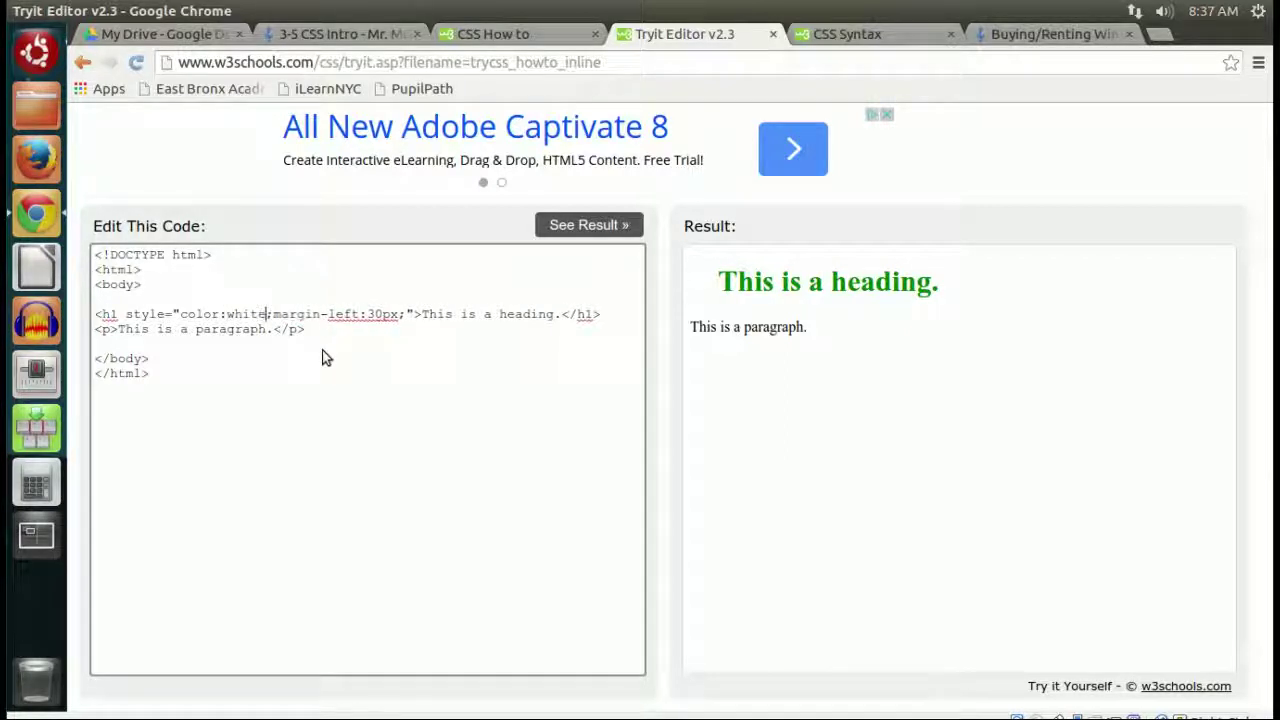
click(576, 226)
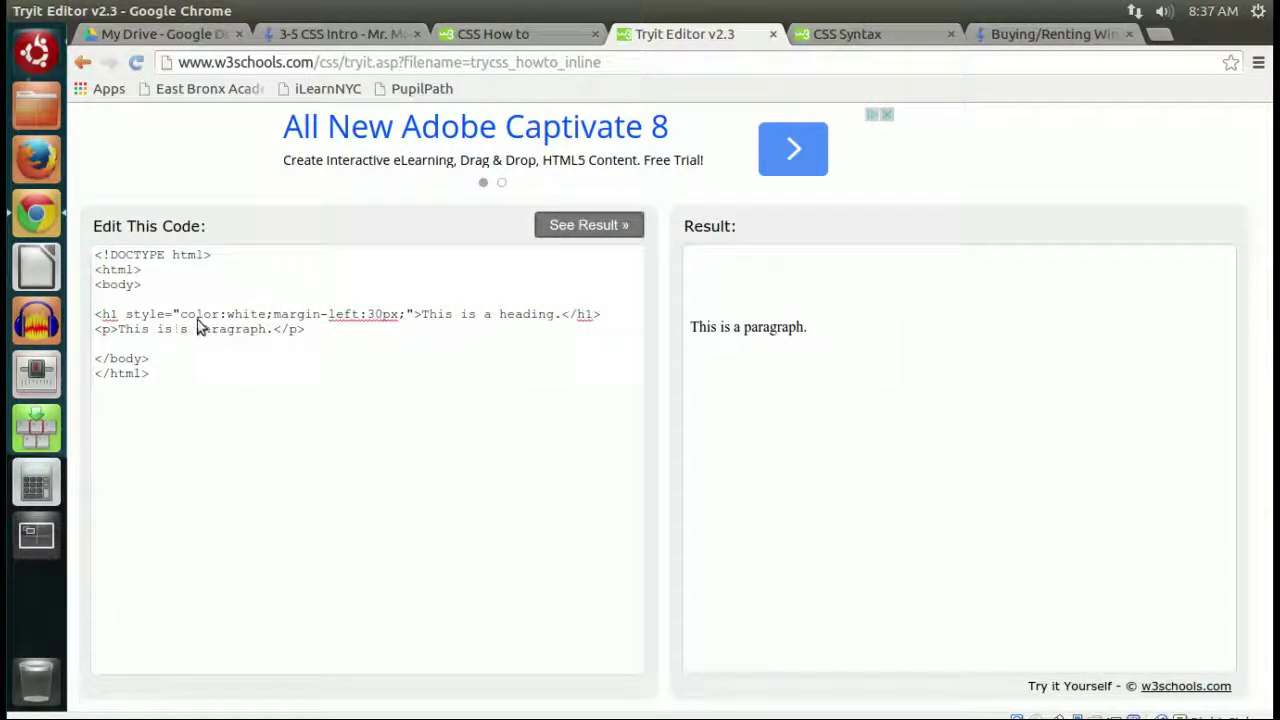
click(267, 318)
key(BackSpace)
key(BackSpace)
key(BackSpace)
key(BackSpace)
key(BackSpace)
key(BackSpace)
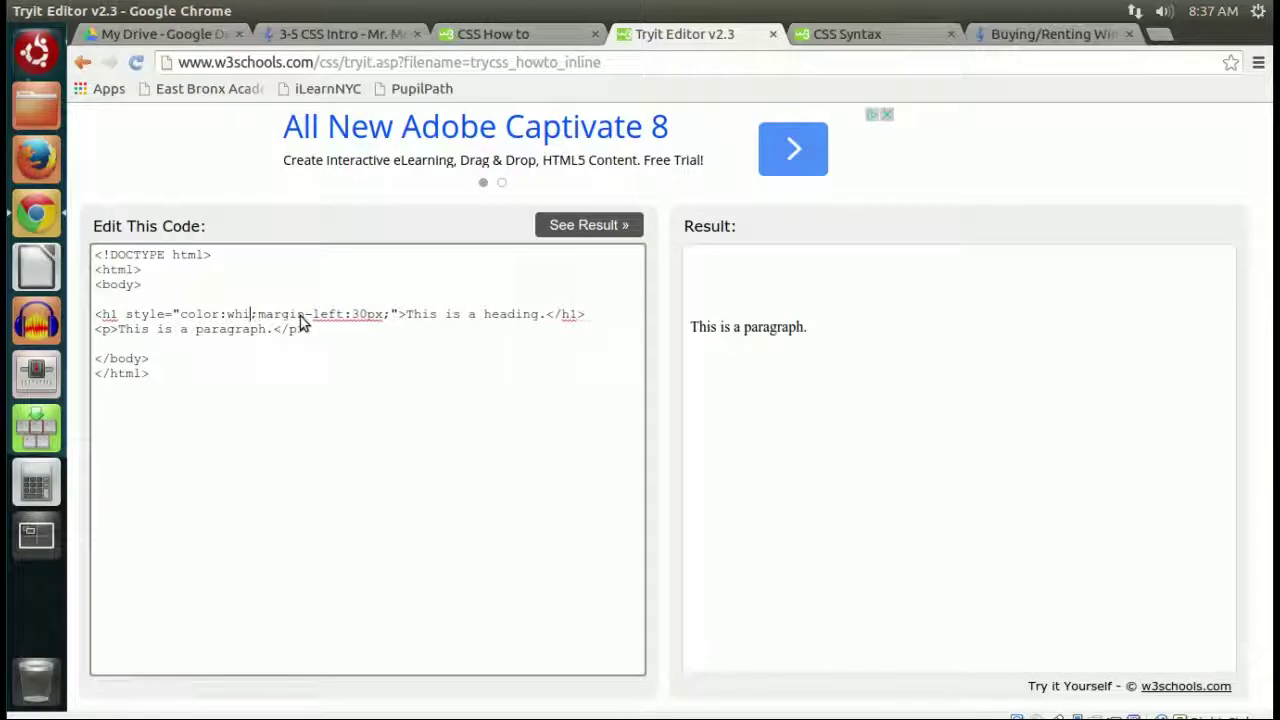
text(:gray)
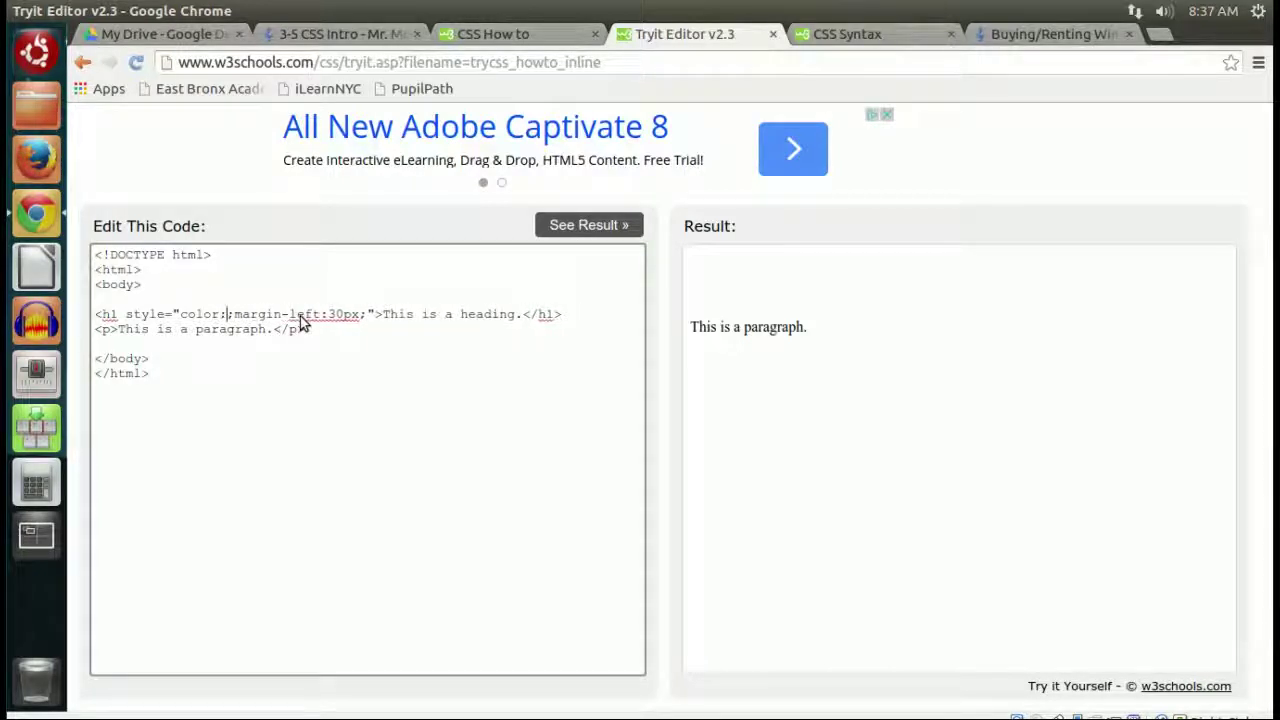
click(588, 224)
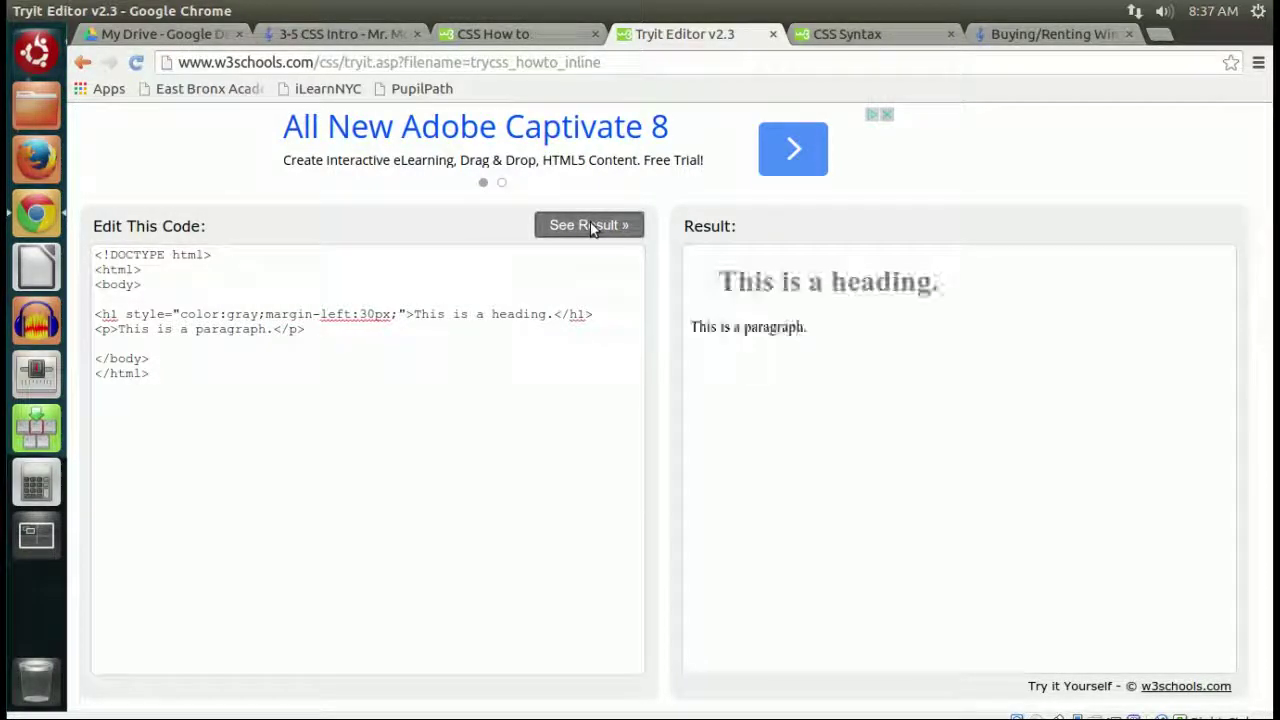
- Change the h1 left margin from 30px to 60px, then to 10em
click(368, 317)
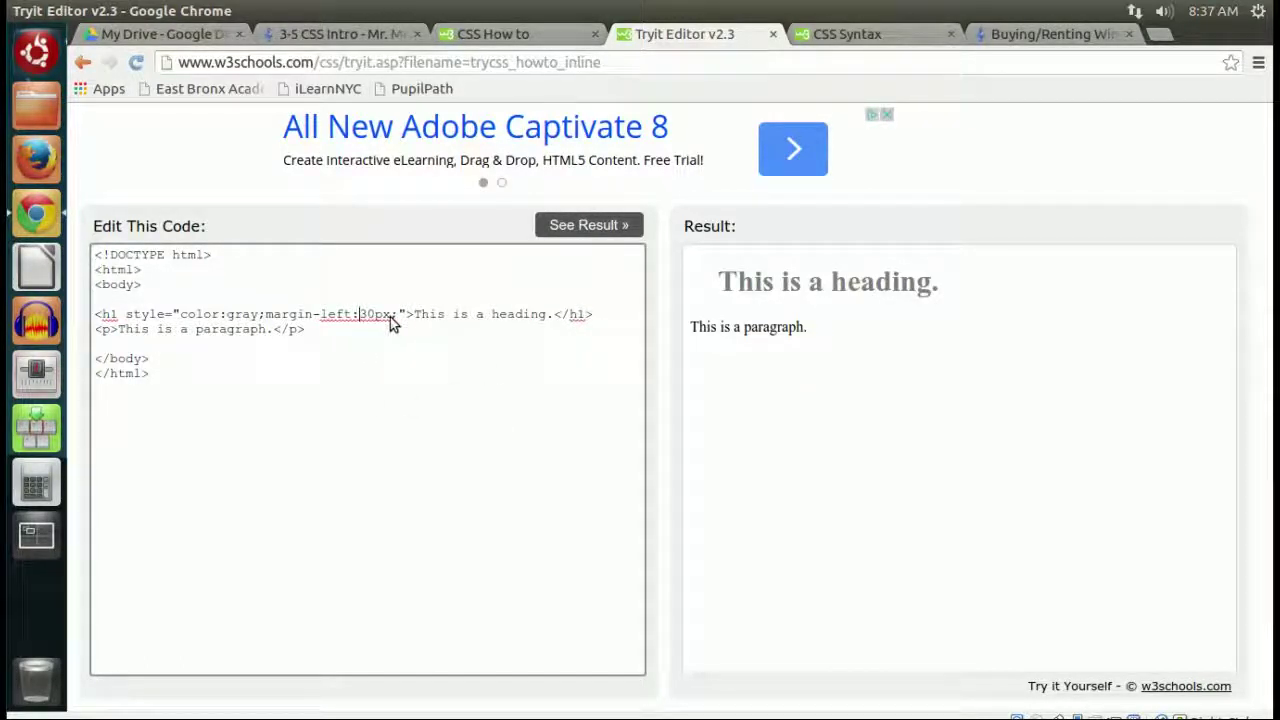
key(Delete)
key(Delete)
text(60)
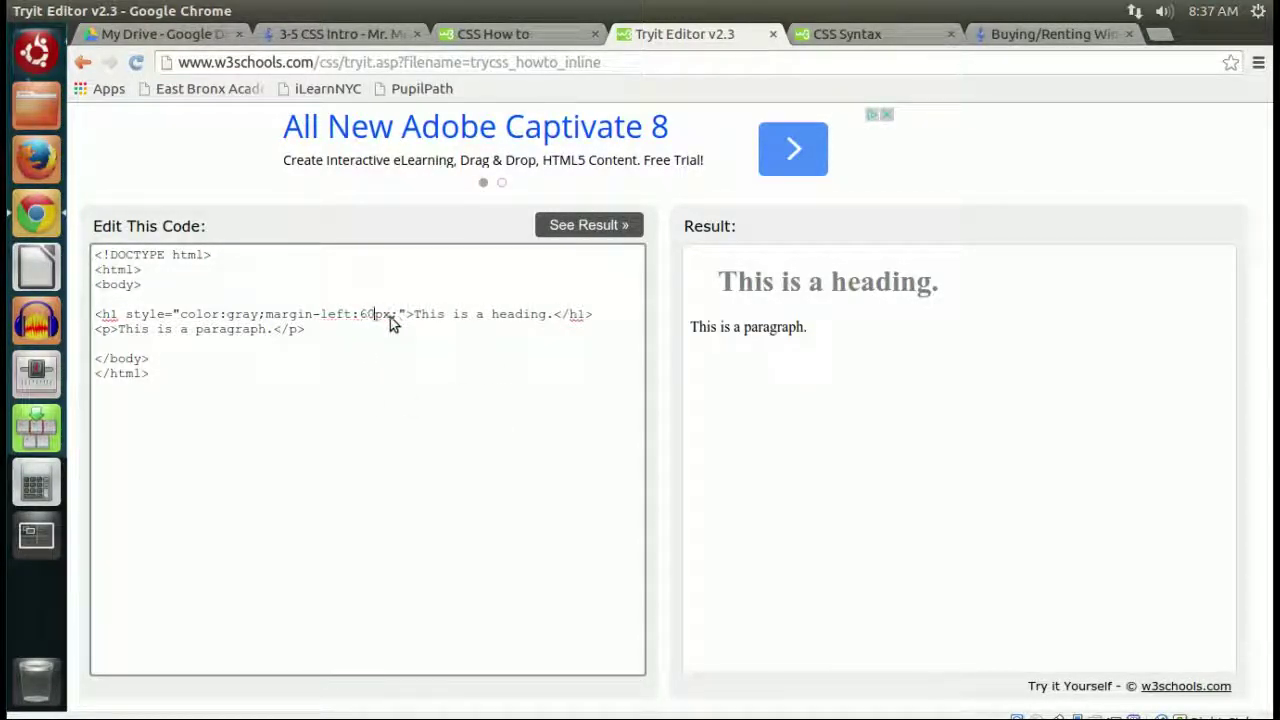
click(586, 225)
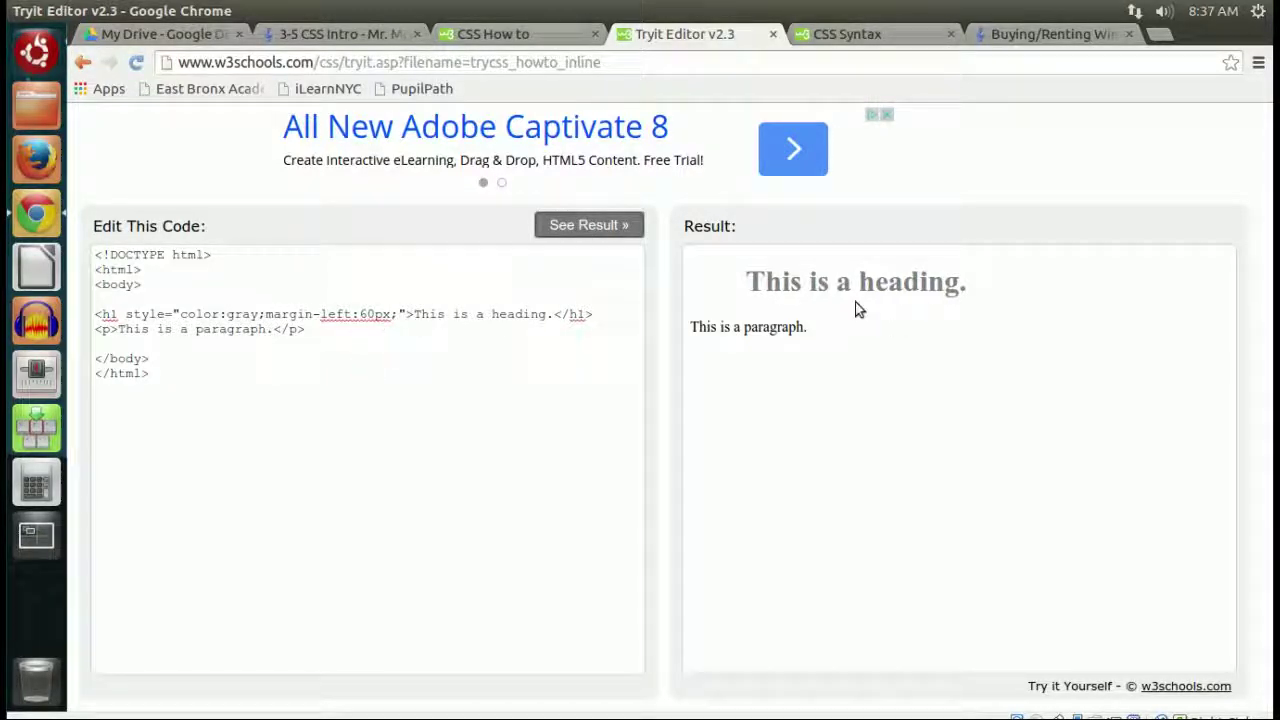
click(371, 316)
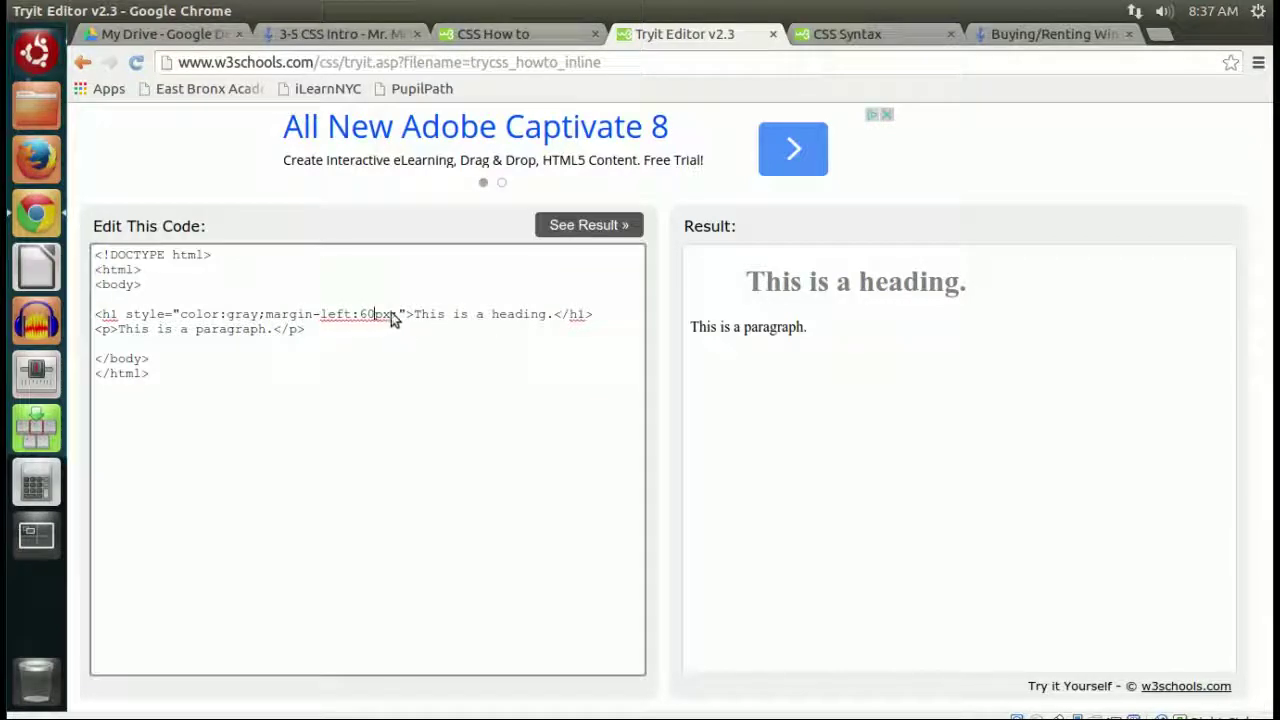
key(BackSpace)
key(BackSpace)
key(BackSpace)
text(10em)
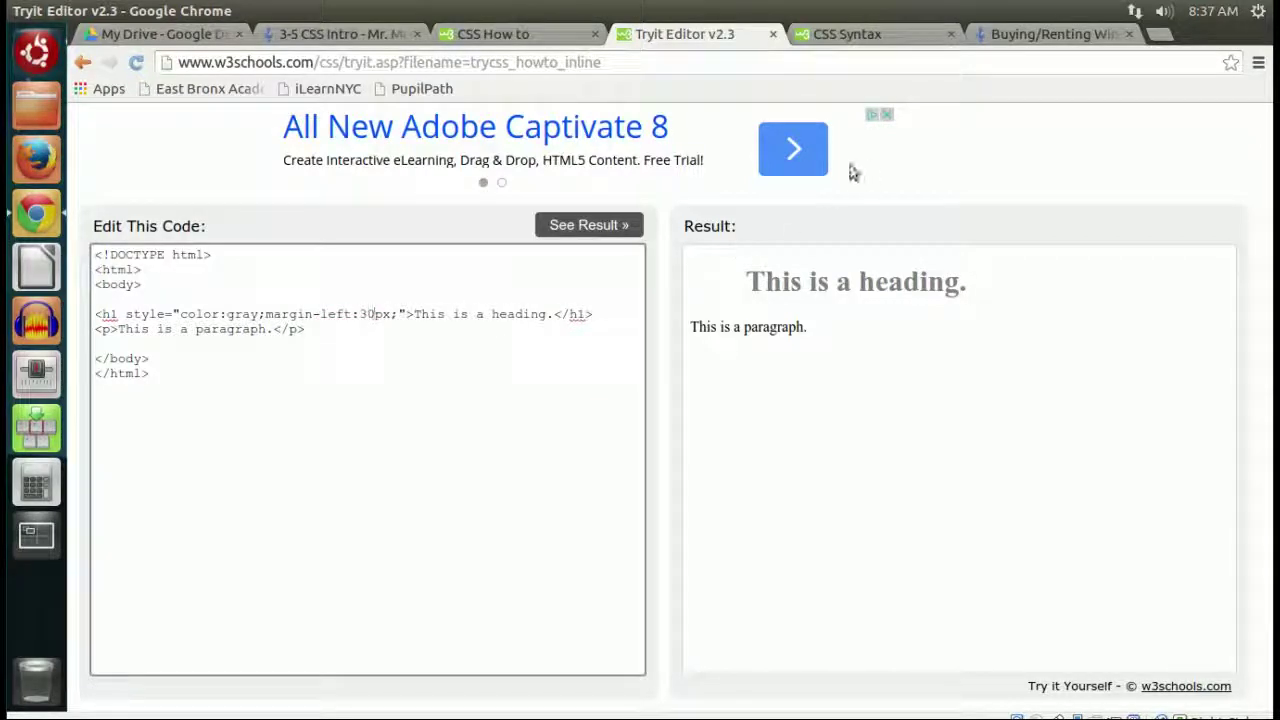
- Close the advertisement tab that opened and return to the CSS How to tutorial
click(793, 160)
click(652, 36)
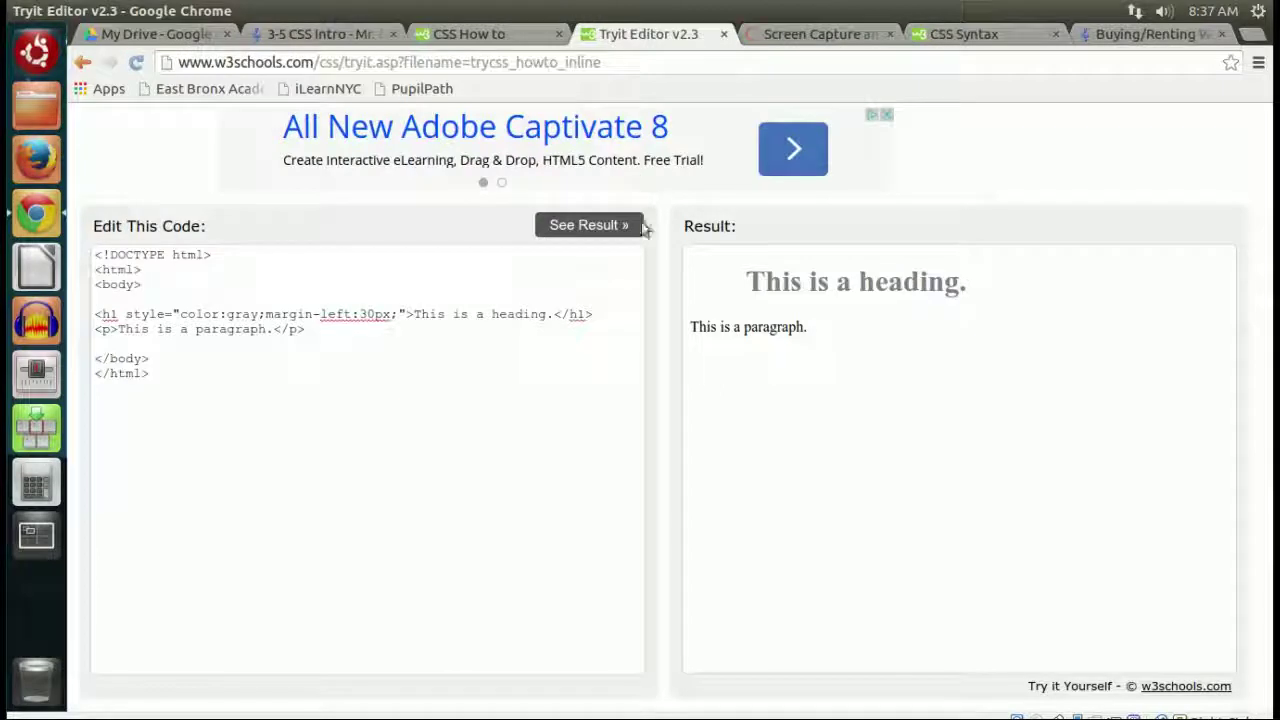
click(889, 34)
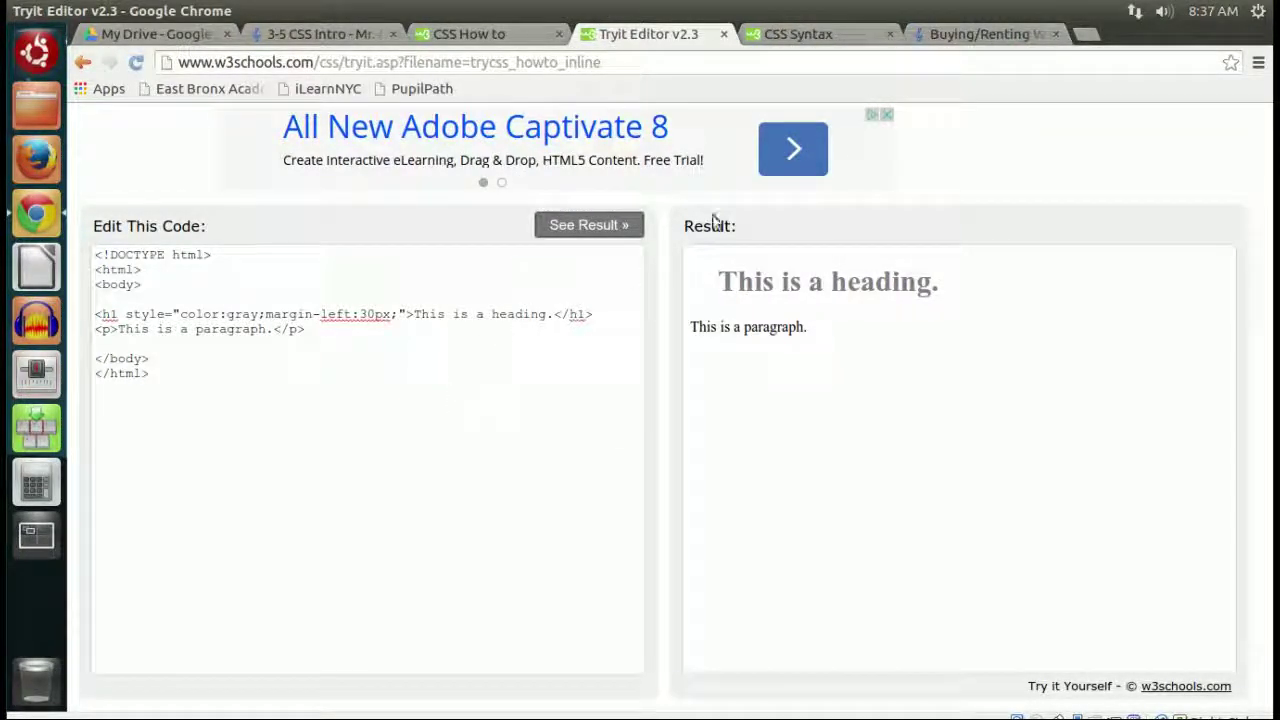
click(460, 38)
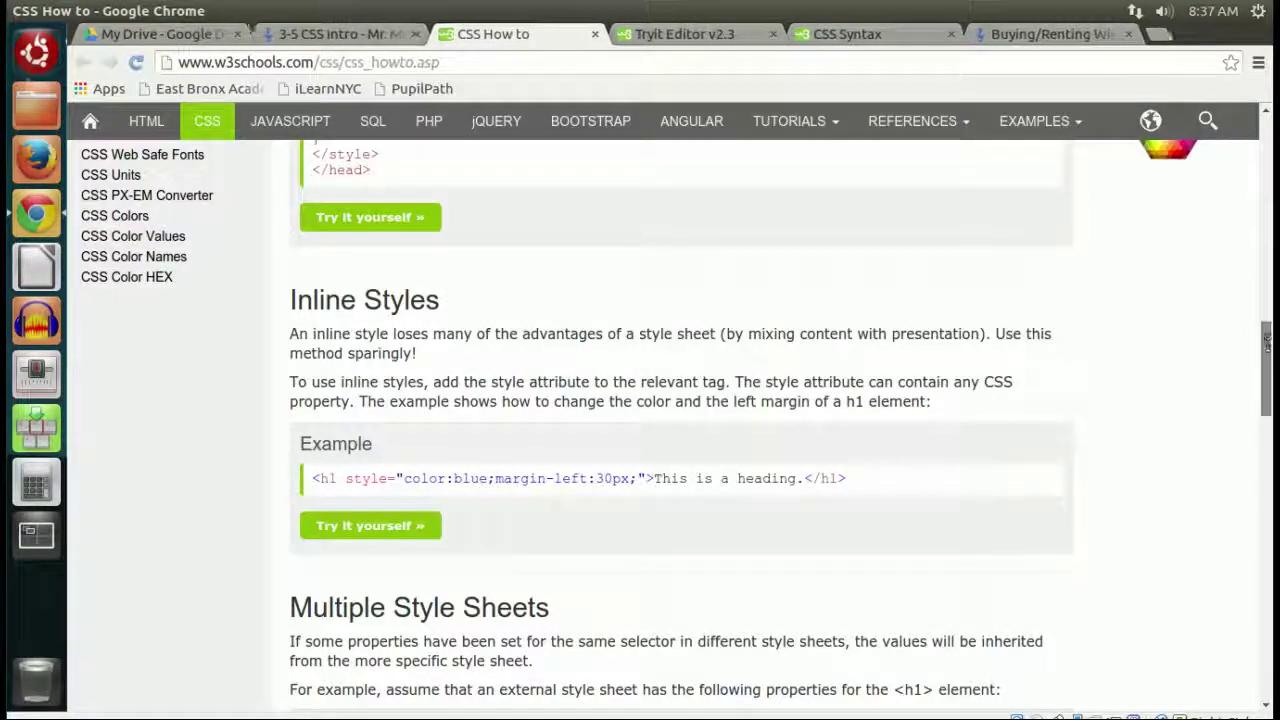
- Back on the 3-5 CSS Intro page, close the leftover redirect tabs and reload it
click(312, 38)
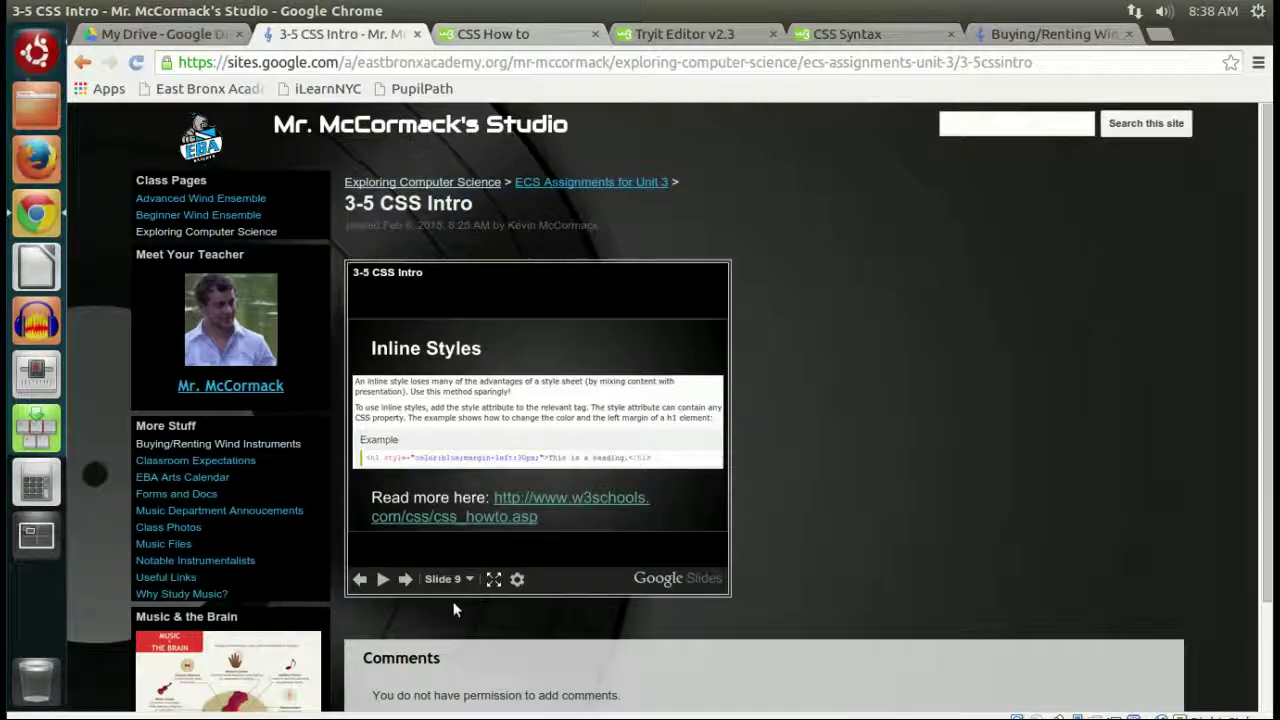
click(403, 579)
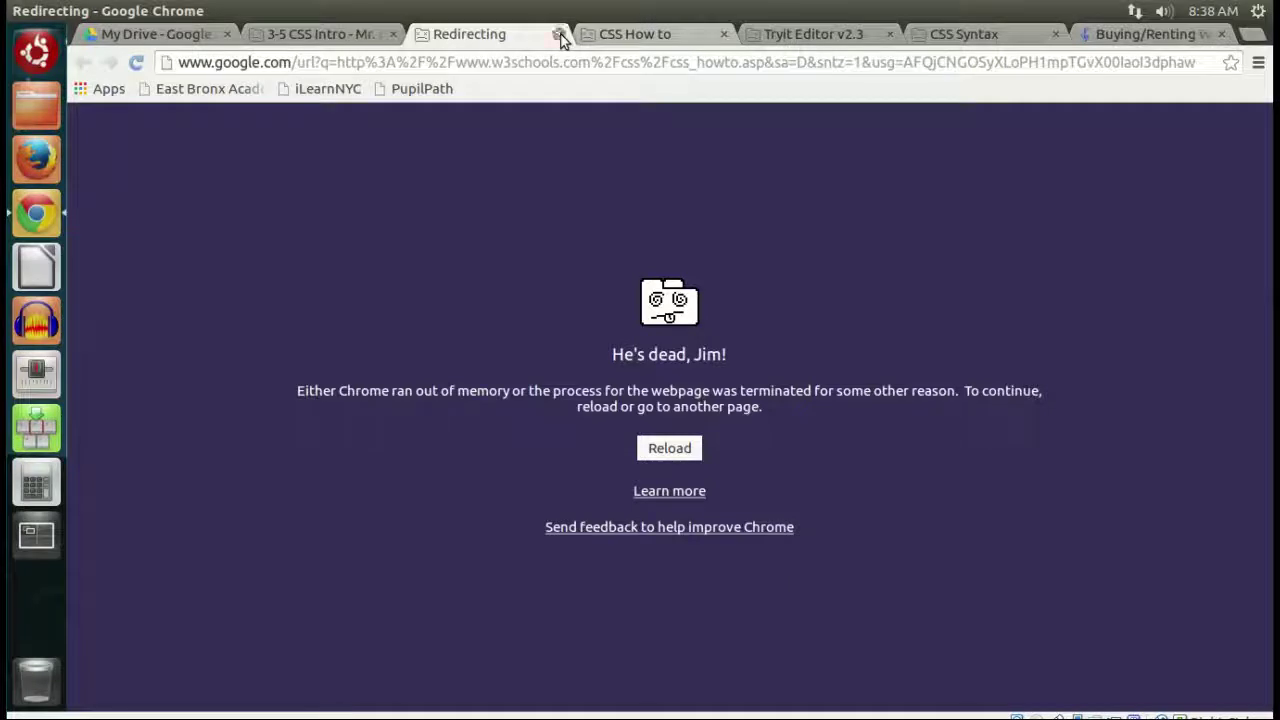
click(560, 36)
click(560, 36)
click(560, 36)
click(563, 36)
click(563, 36)
click(500, 36)
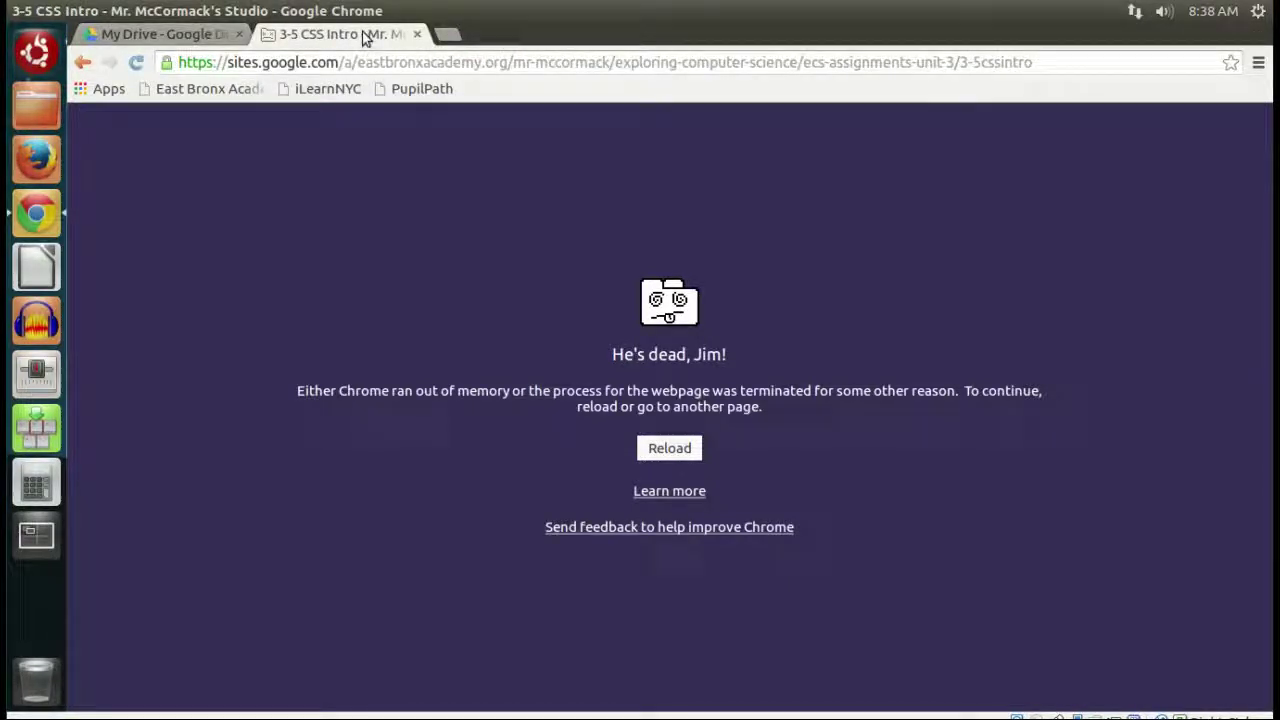
click(136, 62)
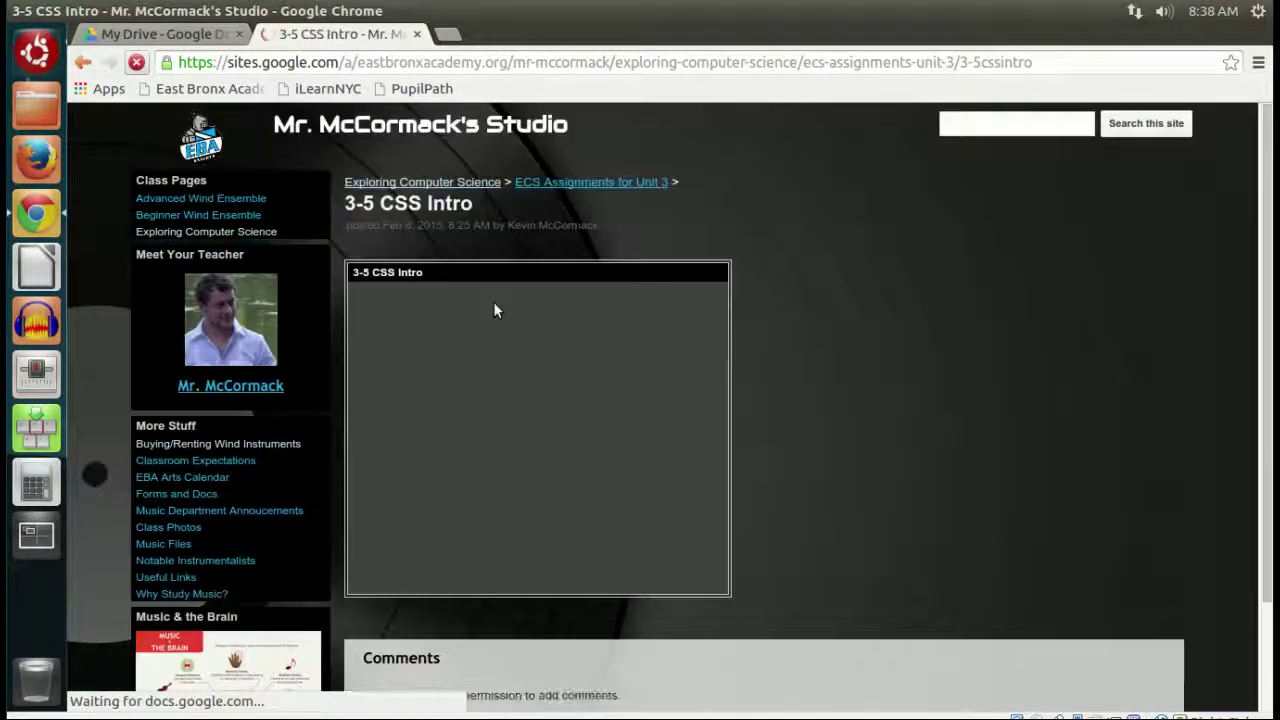
- From the slide's CSS How To link, launch the Internal Style Sheet Tryit example
click(516, 476)
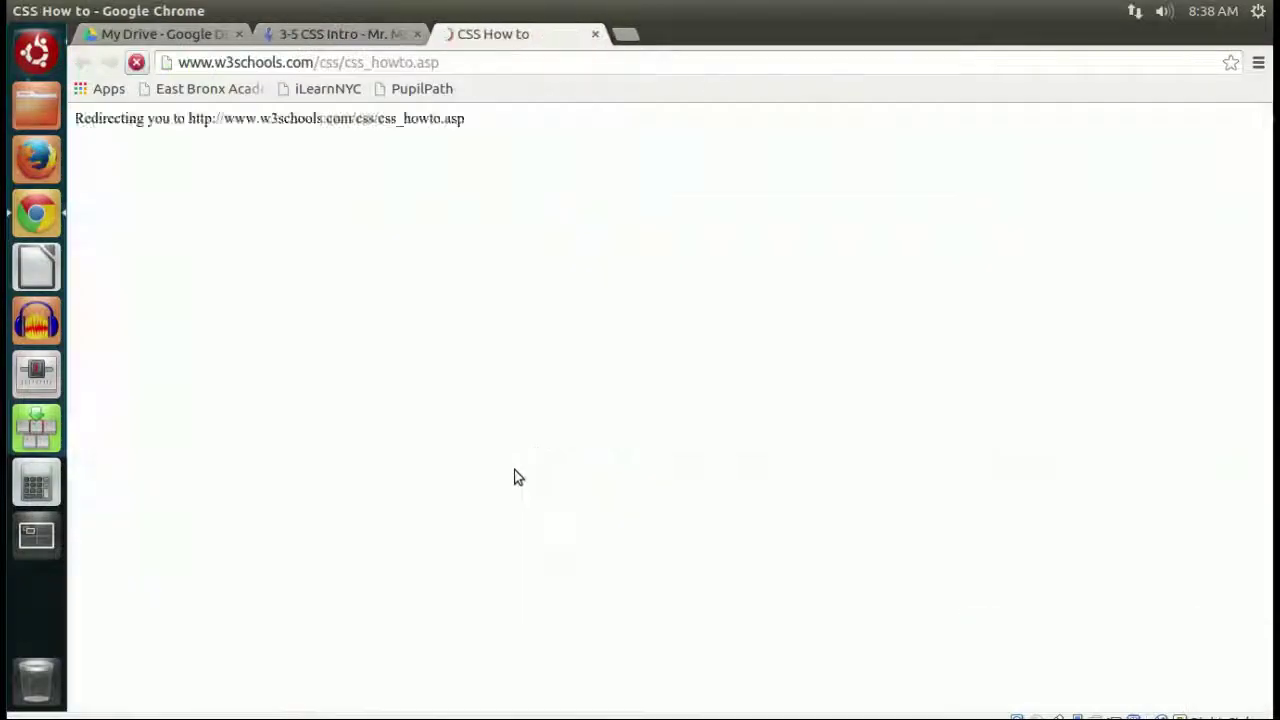
scroll(750, 487, down, 7)
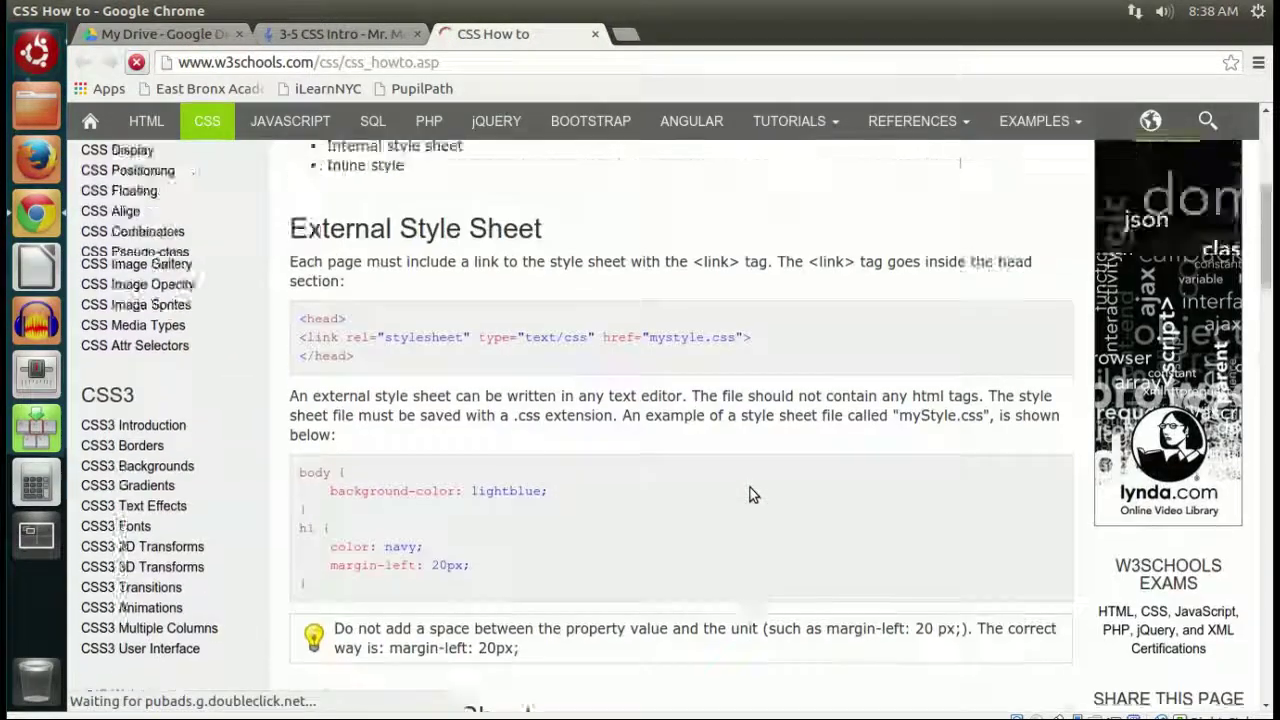
scroll(750, 495, down, 6)
scroll(479, 500, up, 1)
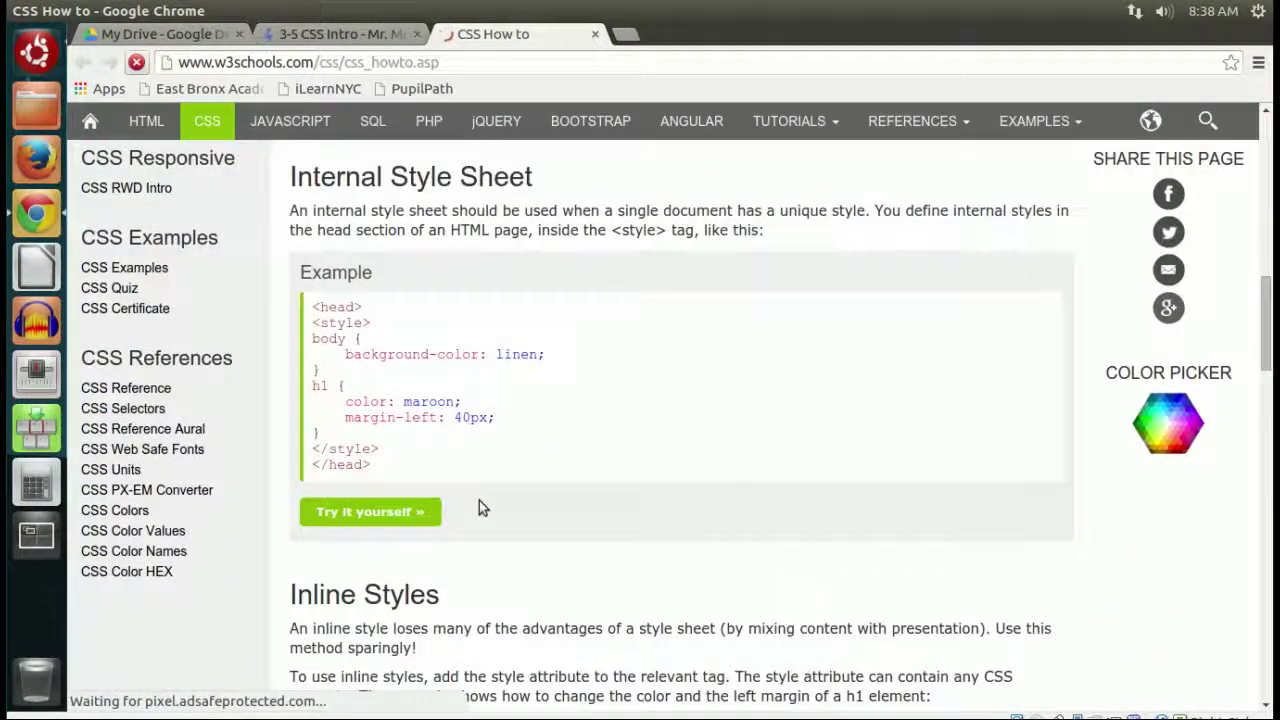
click(395, 511)
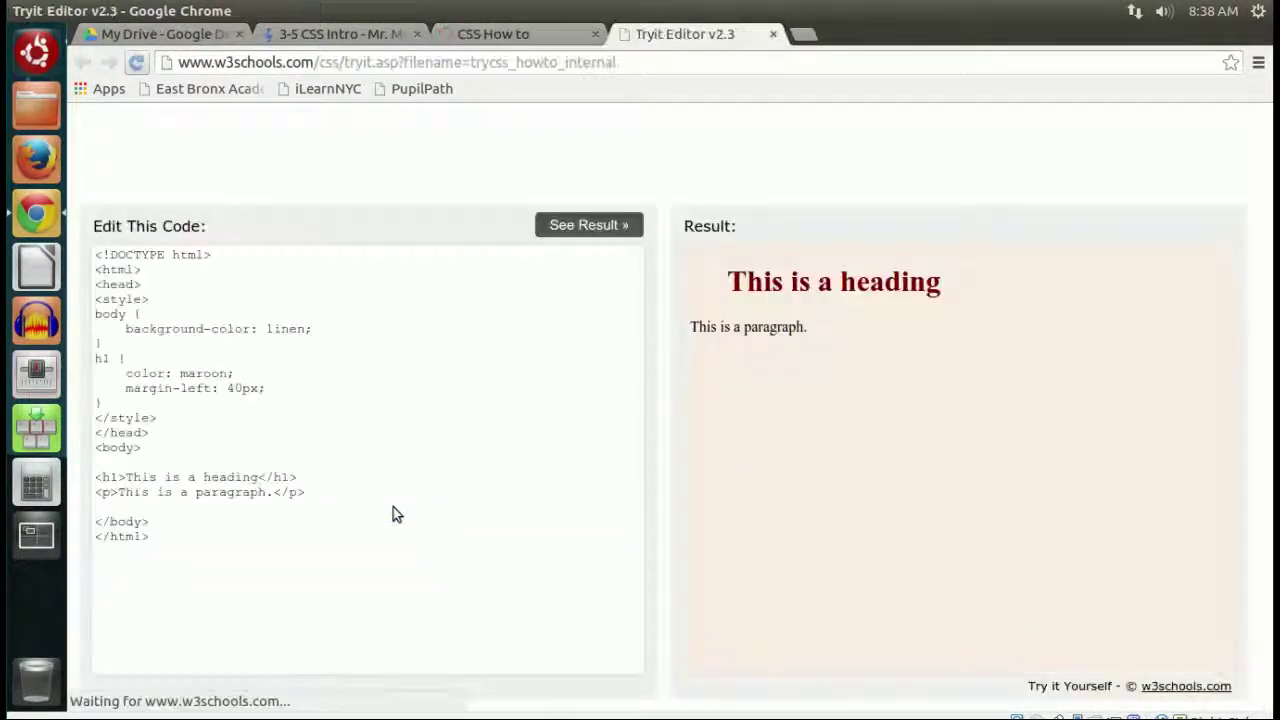
click(96, 310)
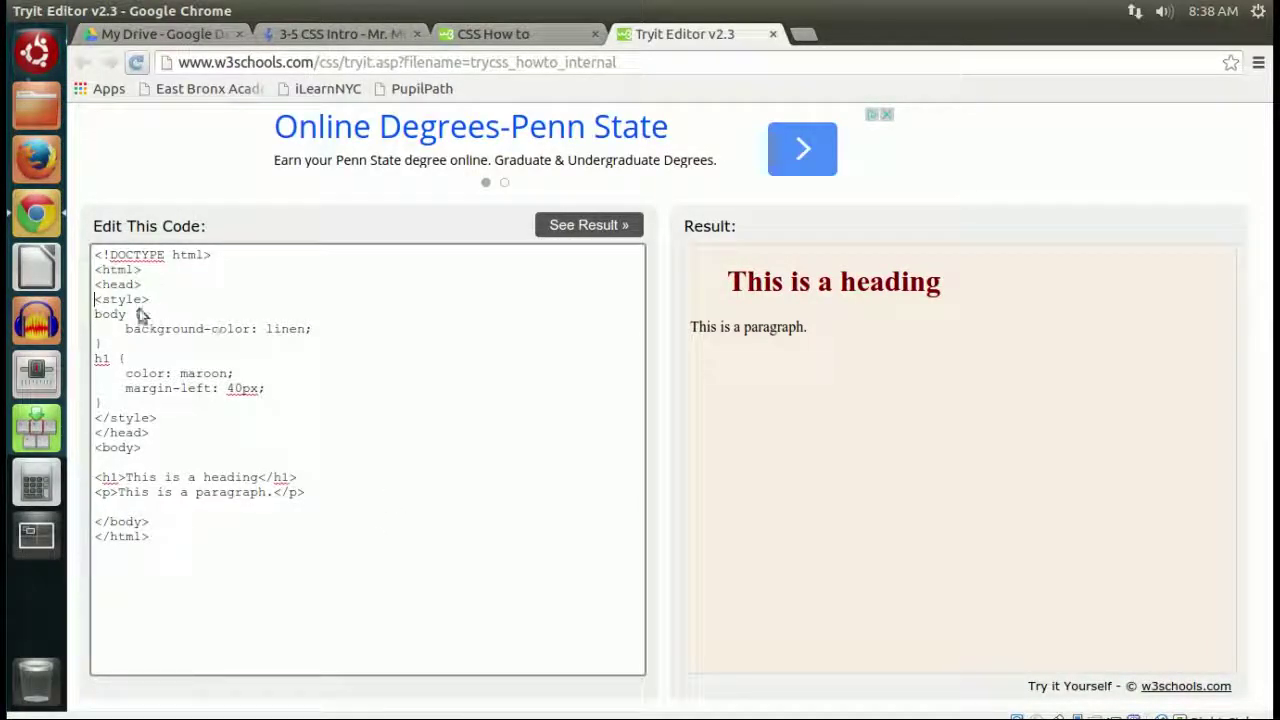
double_click(122, 300)
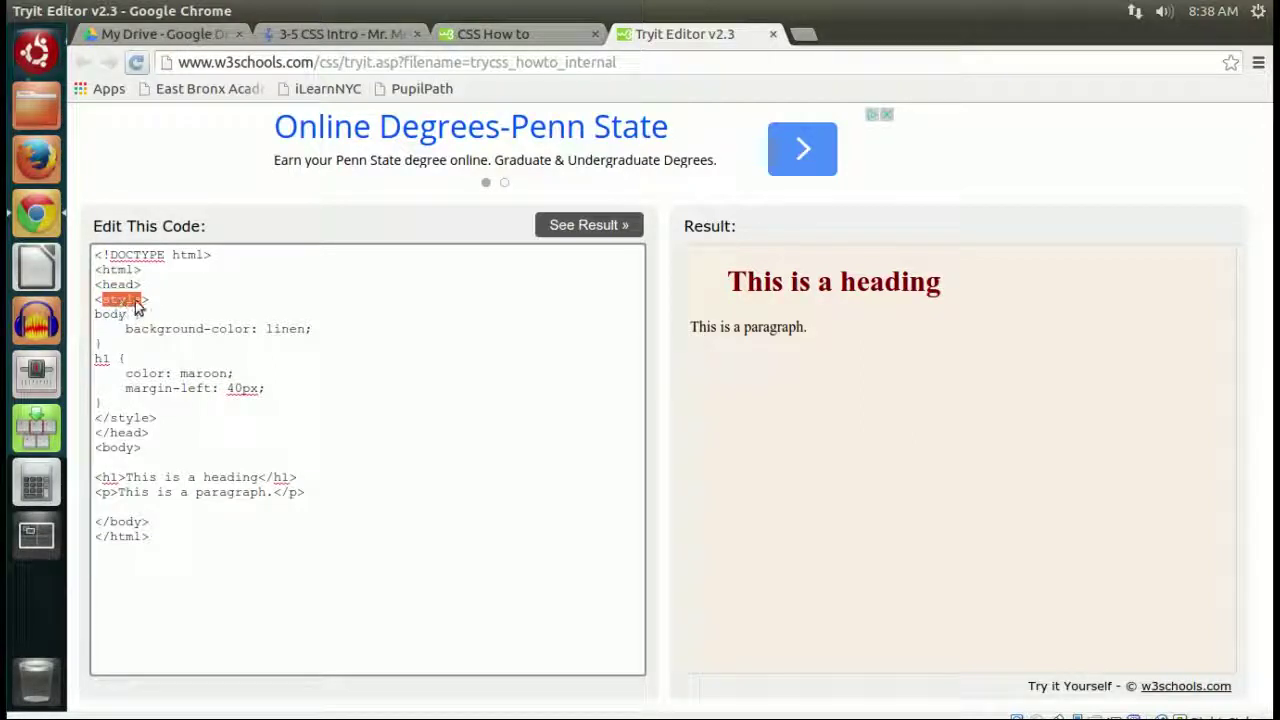
double_click(128, 418)
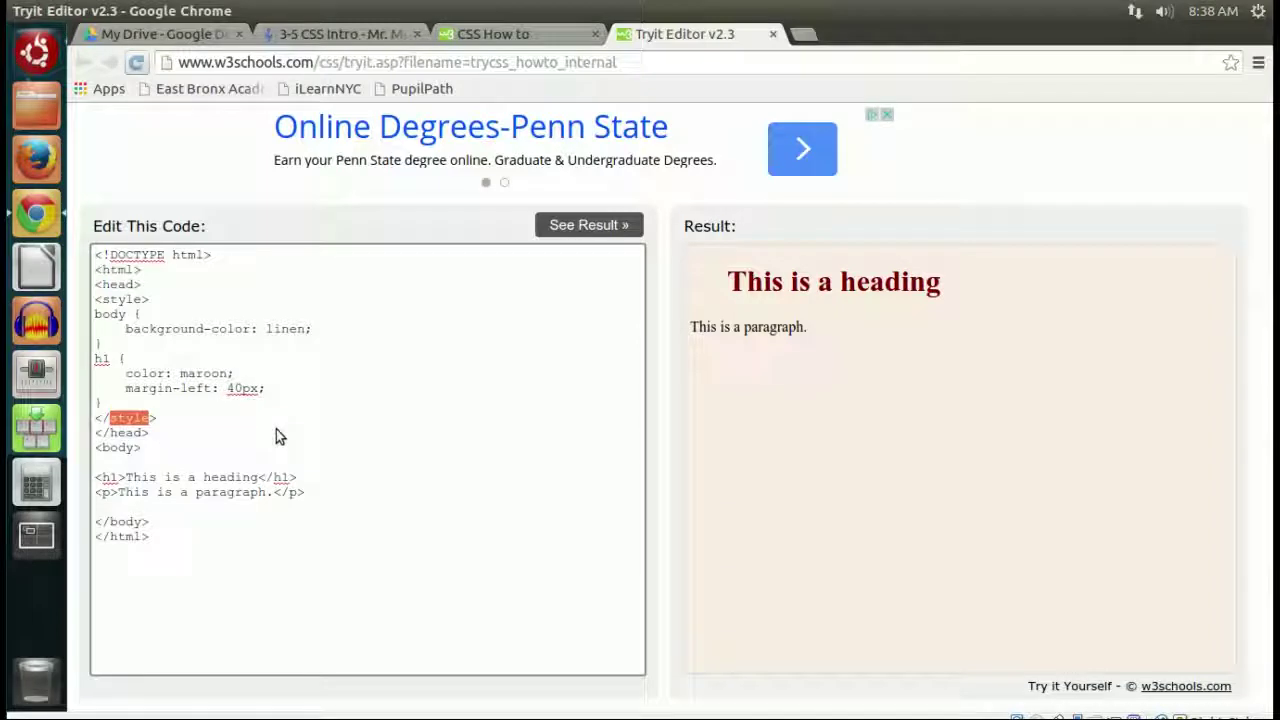
double_click(106, 314)
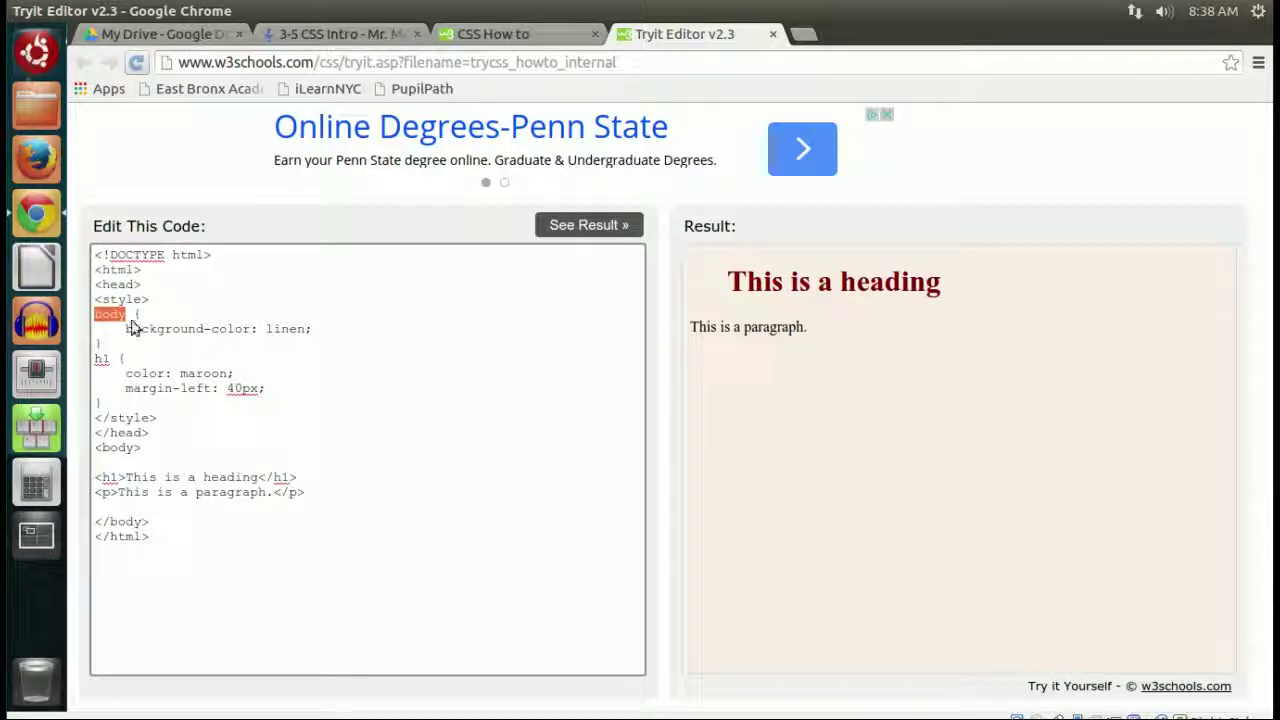
triple_click(110, 362)
click(108, 360)
drag(113, 340, 90, 352)
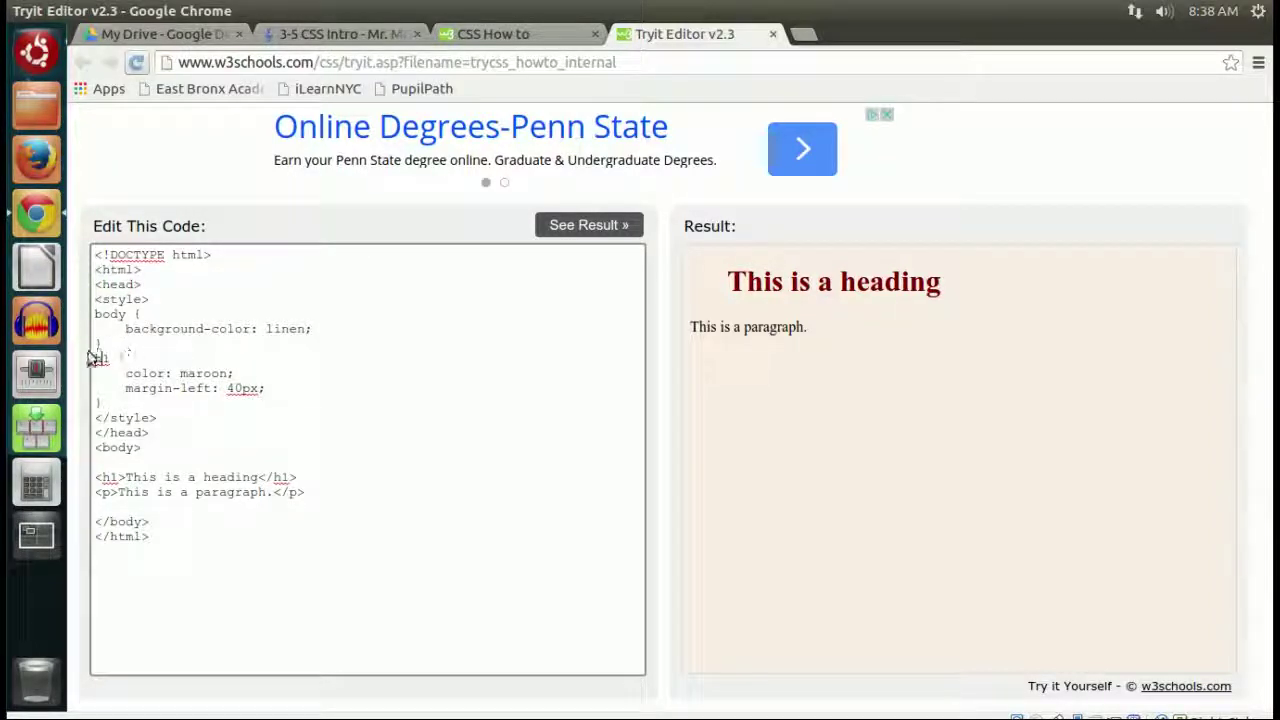
click(140, 334)
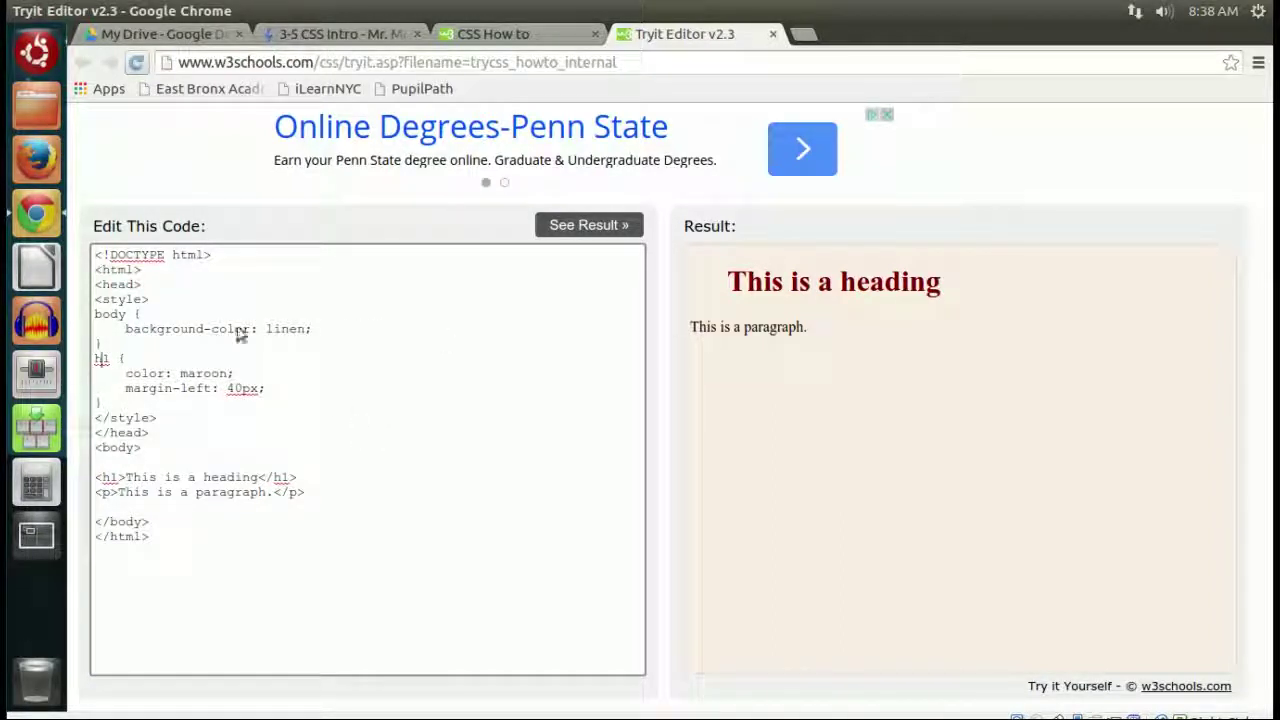
- Change the body background from linen to orange, then red, then black, rendering each
double_click(289, 334)
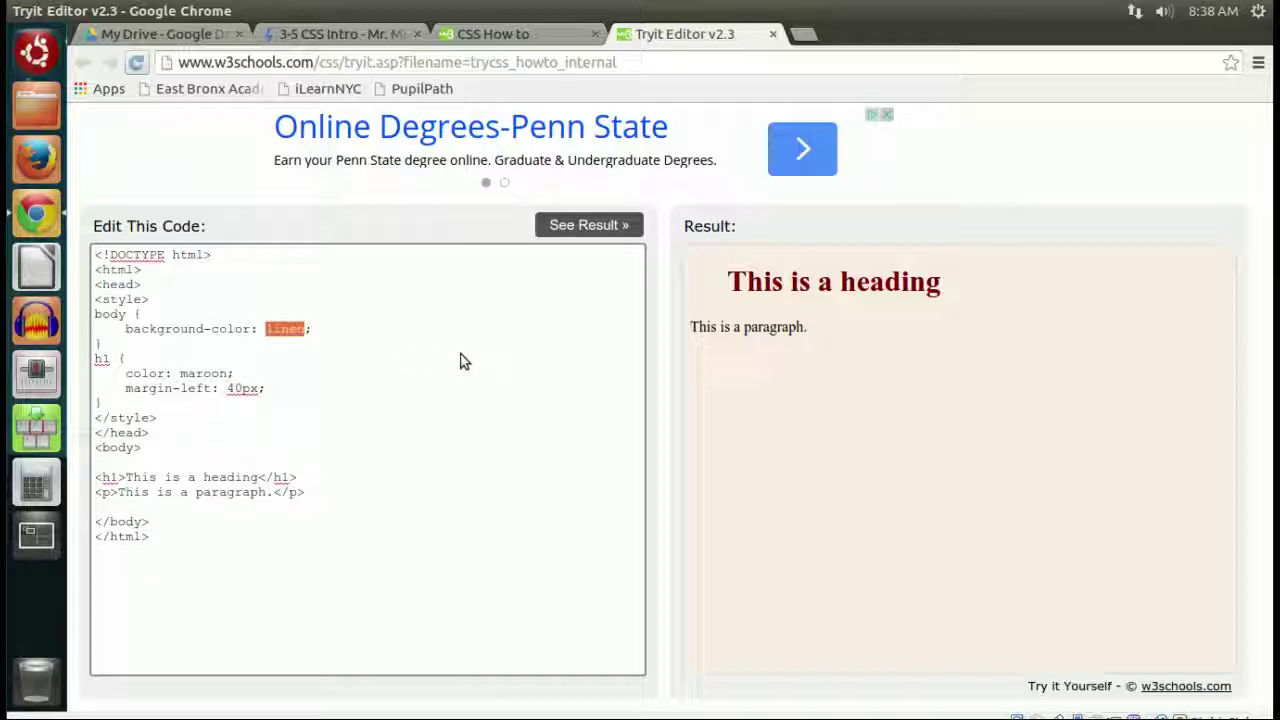
text(orang)
click(557, 228)
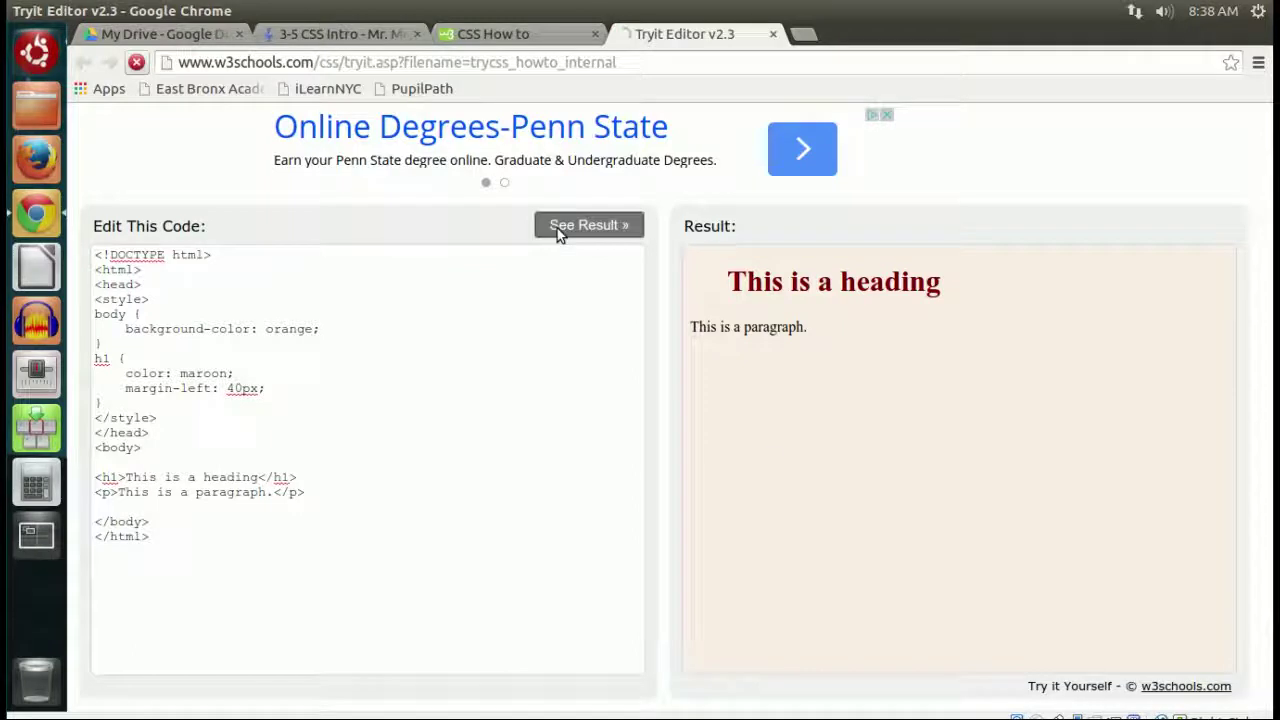
double_click(280, 331)
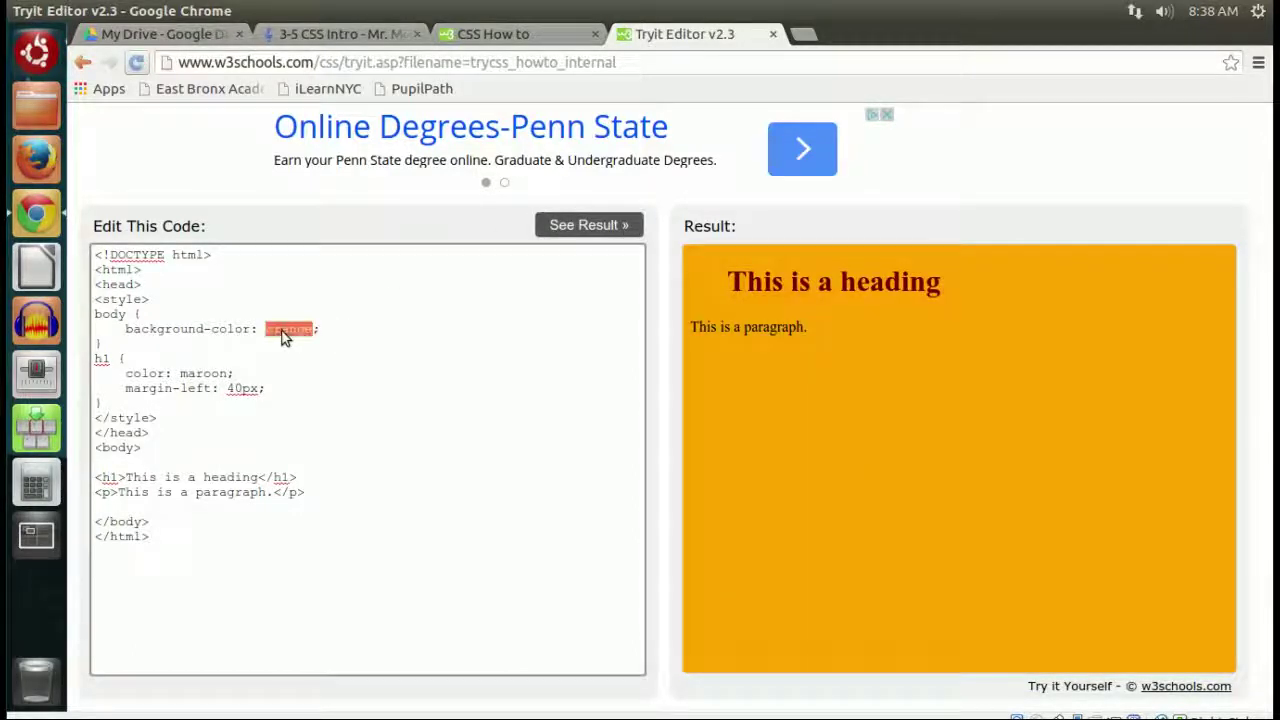
text(red)
click(553, 226)
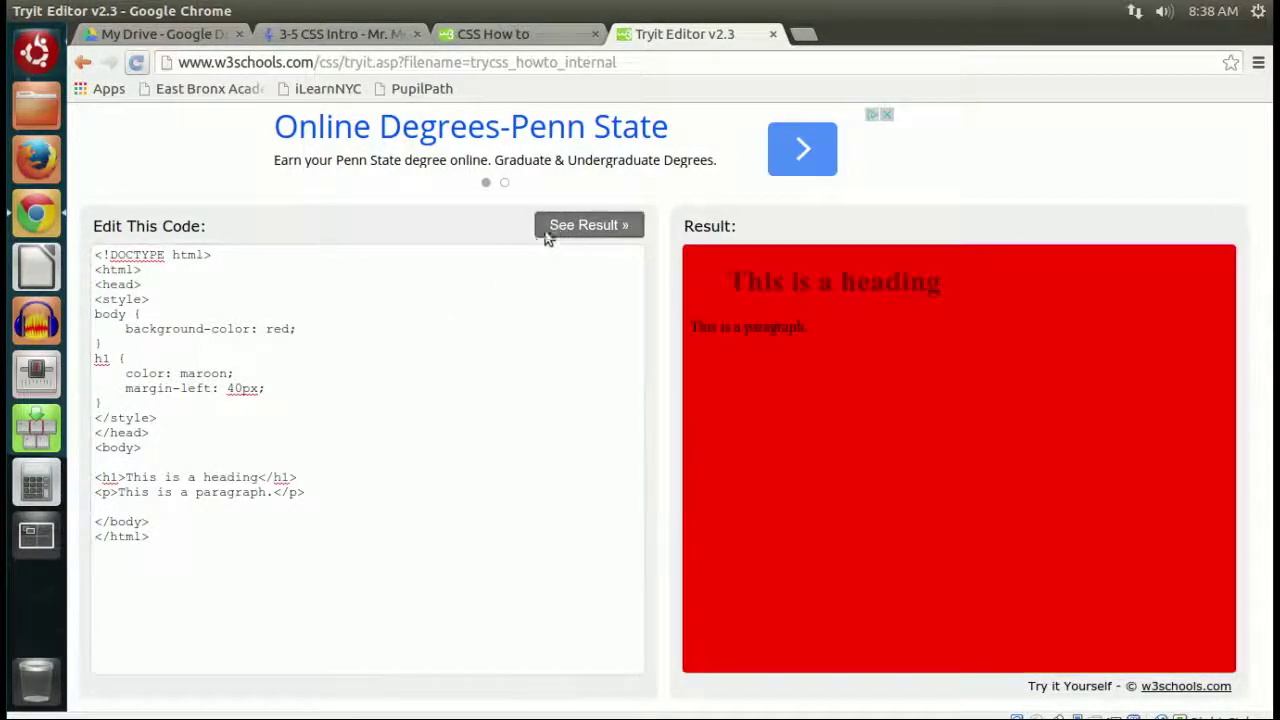
text(blac)
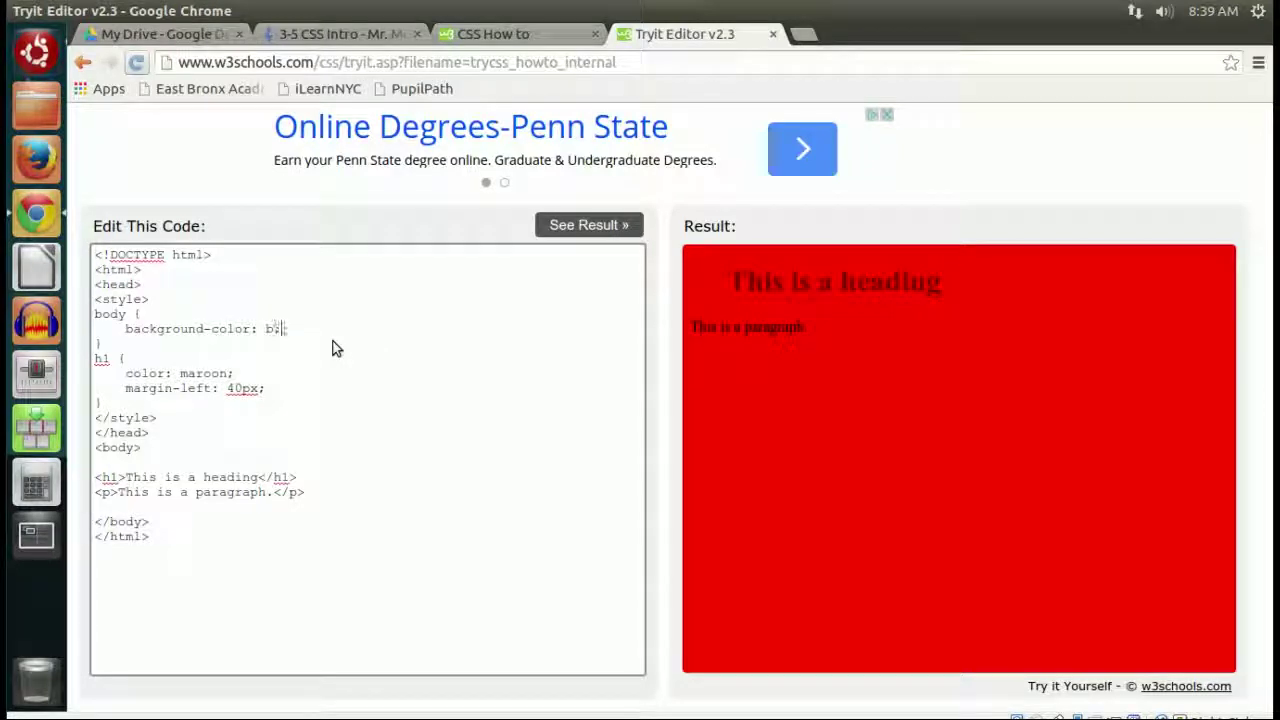
text(k)
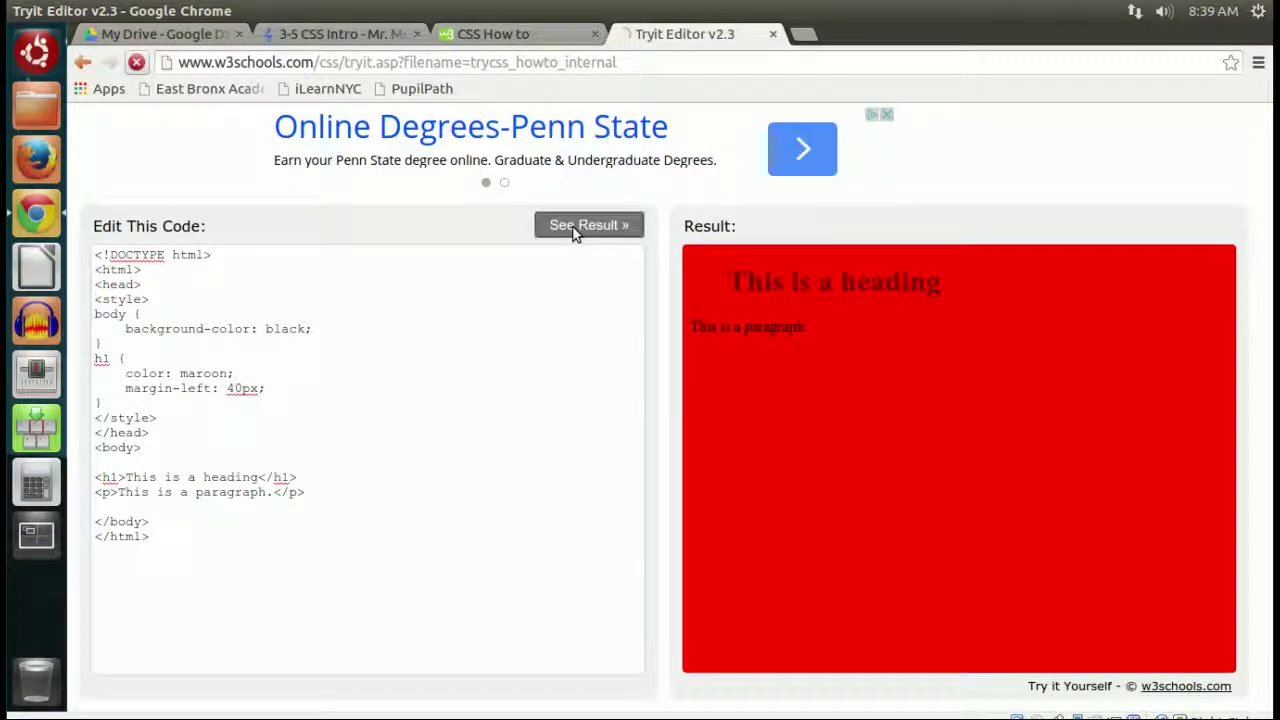
click(572, 226)
- Return to the 3-5 CSS Intro slides and advance to the Movie Review HTML/CSS Page slide
double_click(237, 387)
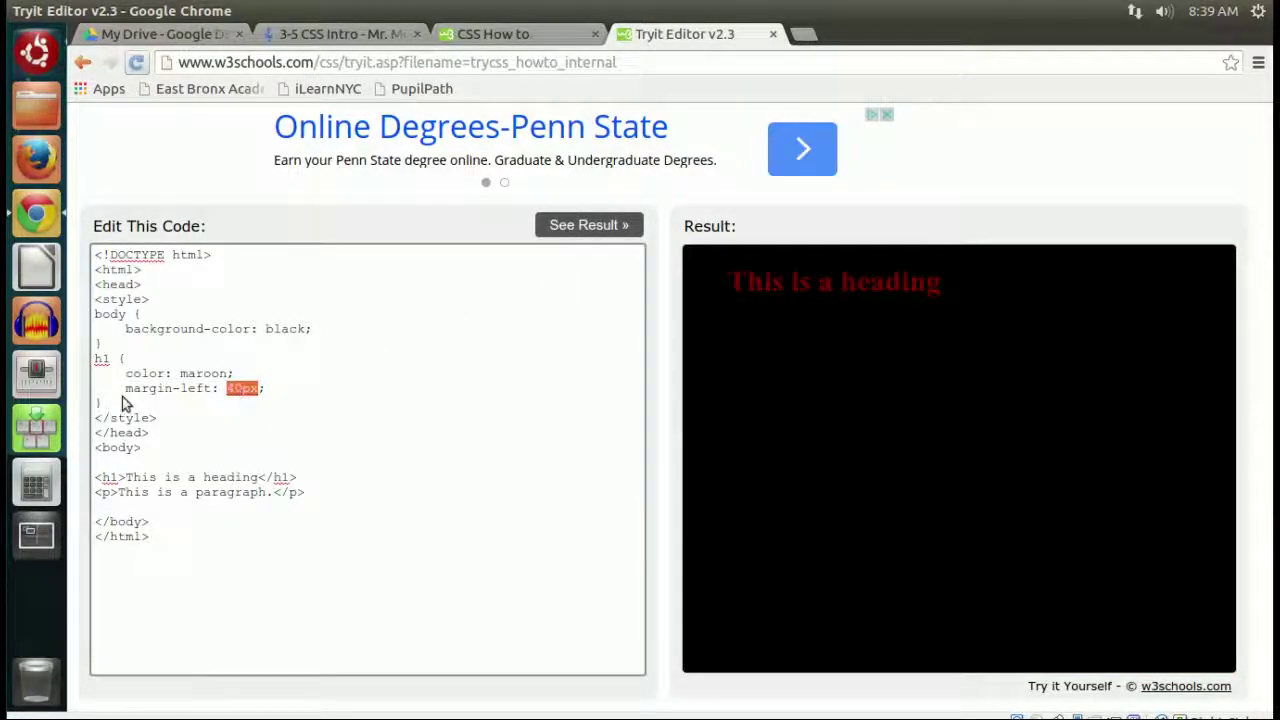
click(266, 496)
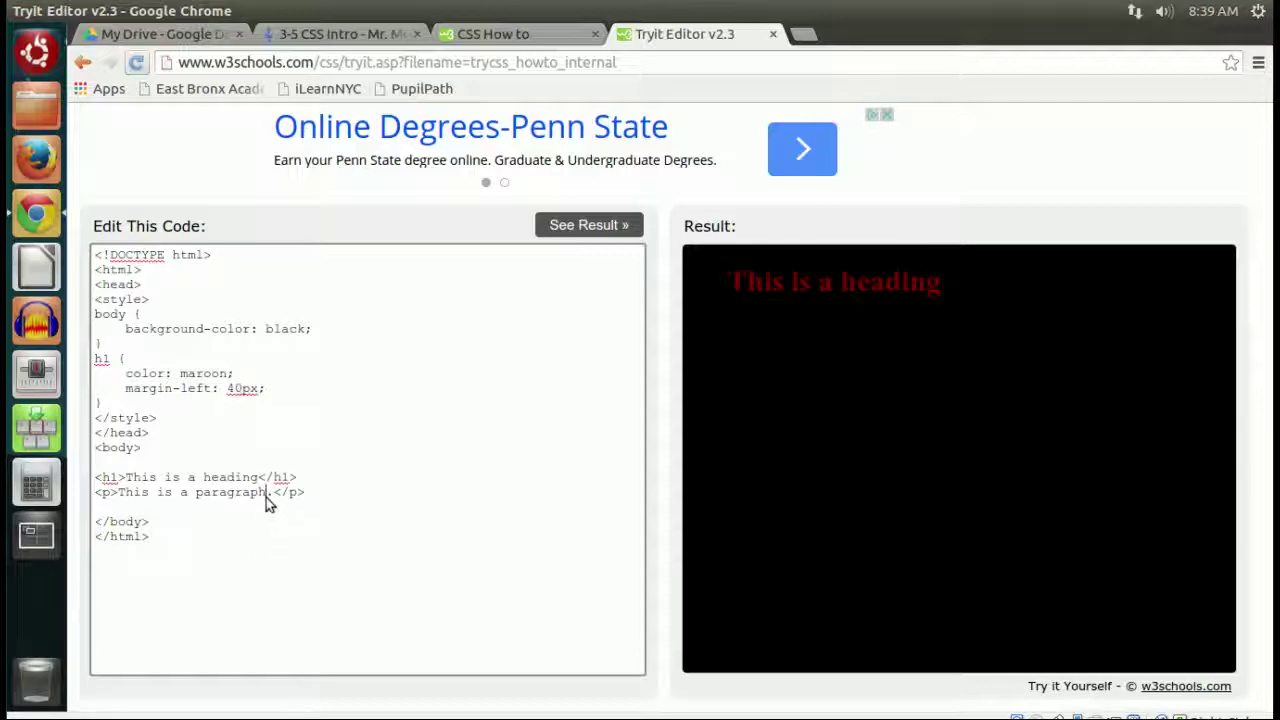
click(370, 36)
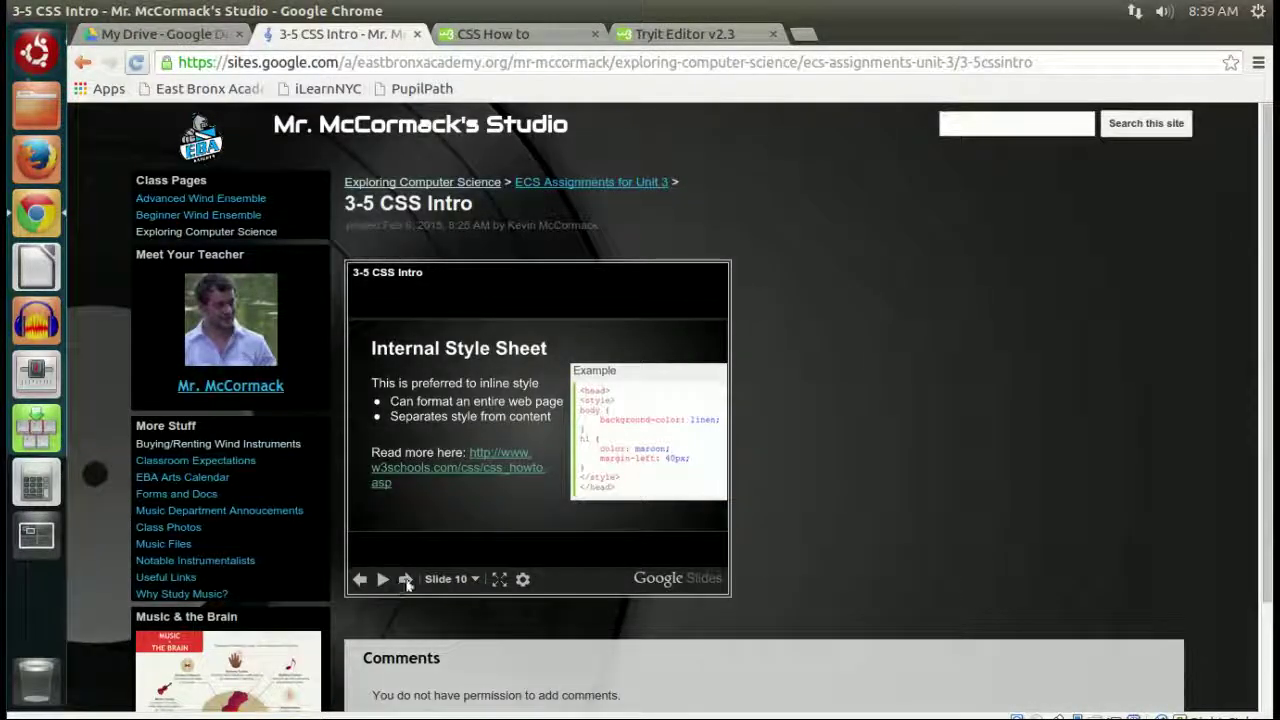
click(405, 580)
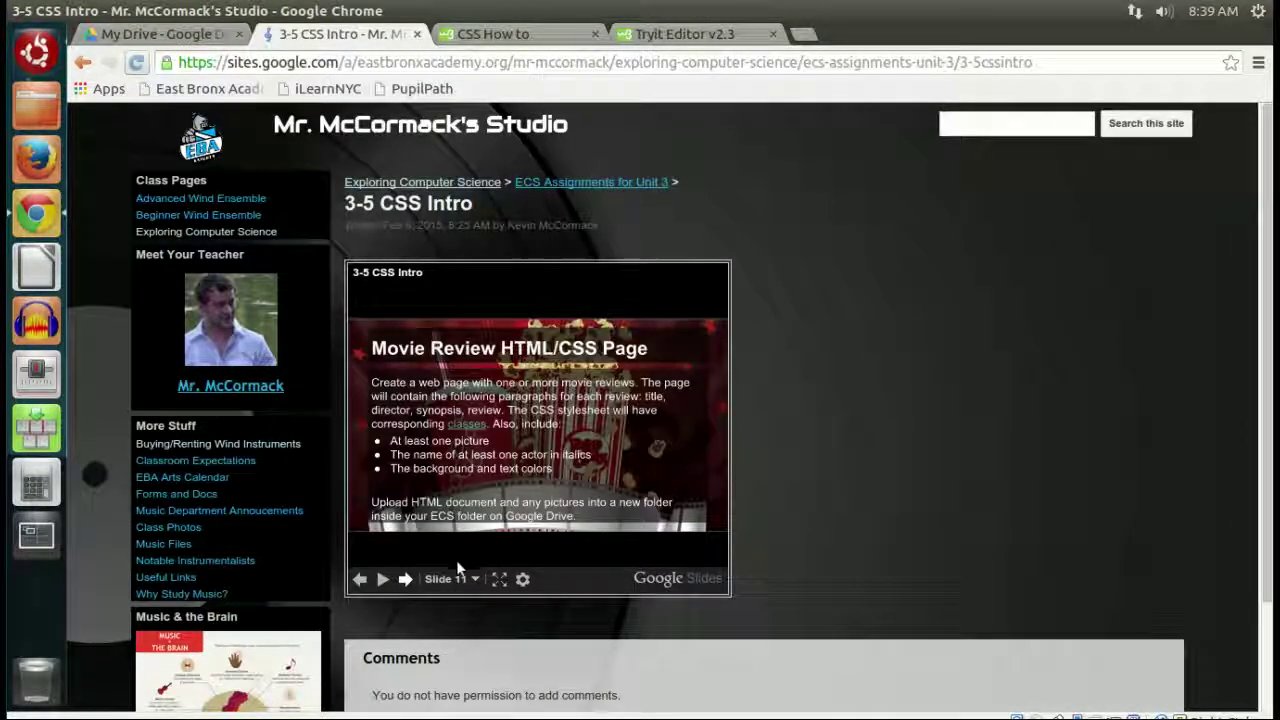